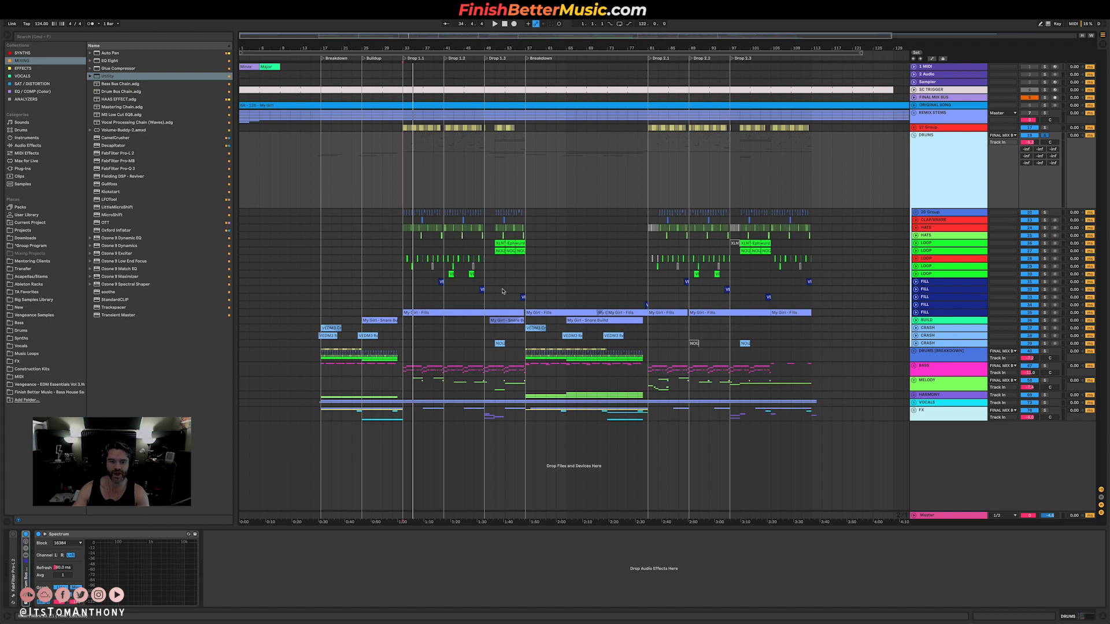
Play back the DRUMS group from the start of Drop 1.1.
left_click(427, 192)
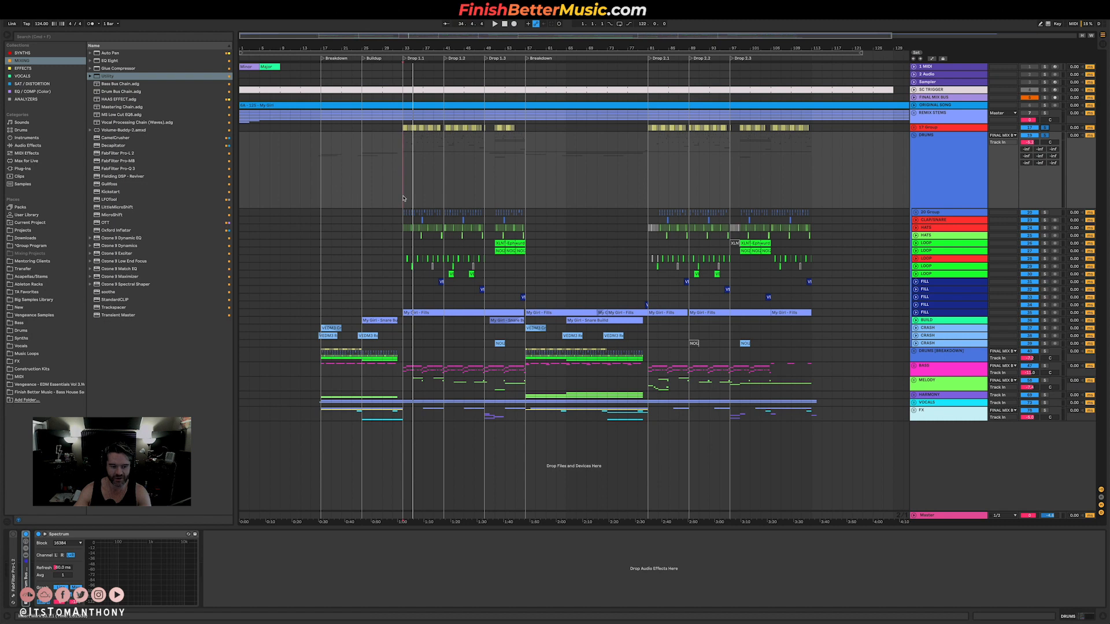
key("space")
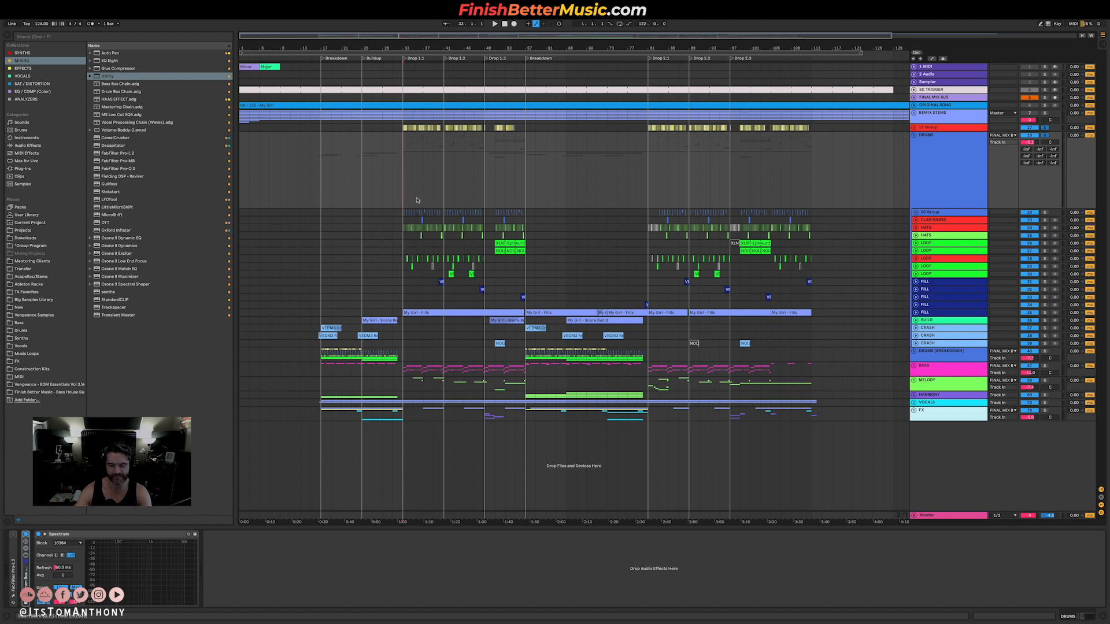
key("space")
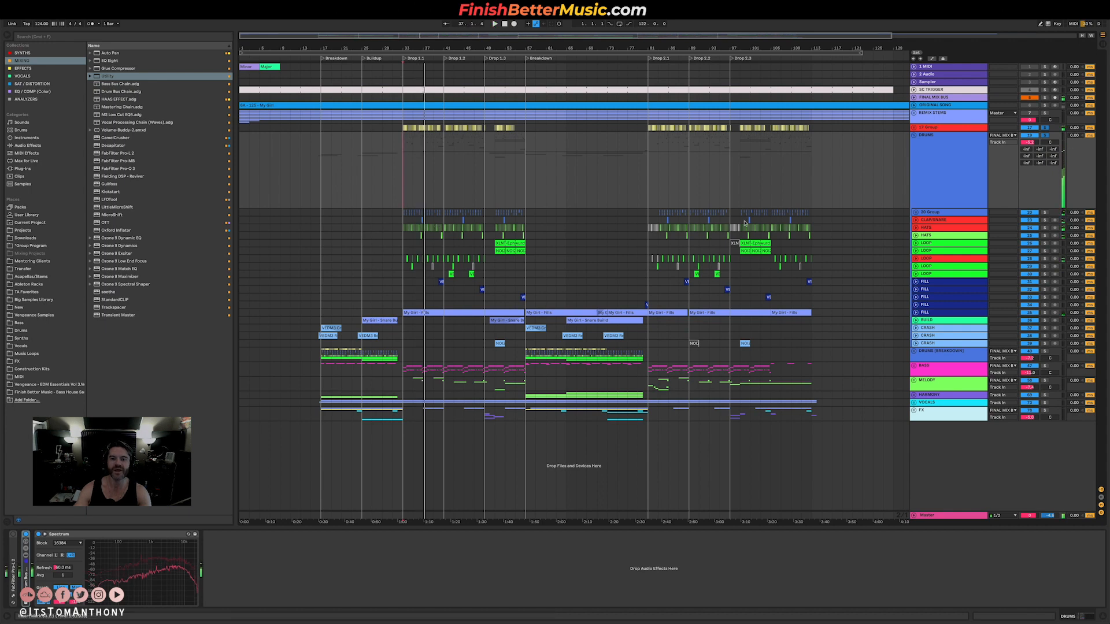
Unfold the upper HATS track in the drums and select its clips across the whole Drop 1.1 section.
left_click(941, 228)
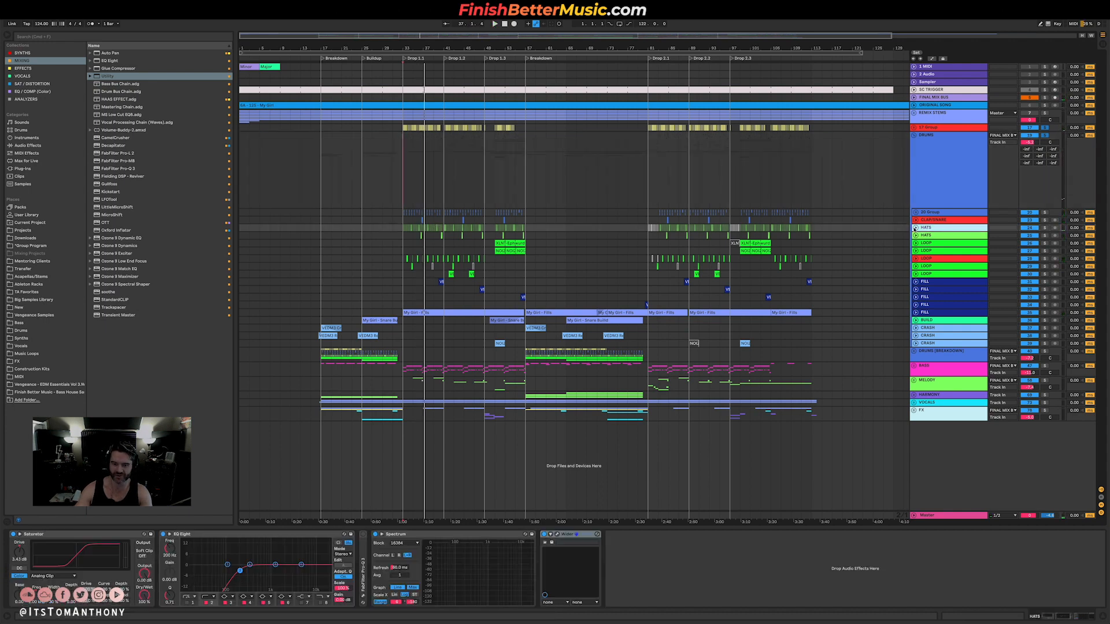
left_click(914, 228)
left_click(405, 243)
scroll(405, 242, "up", 5)
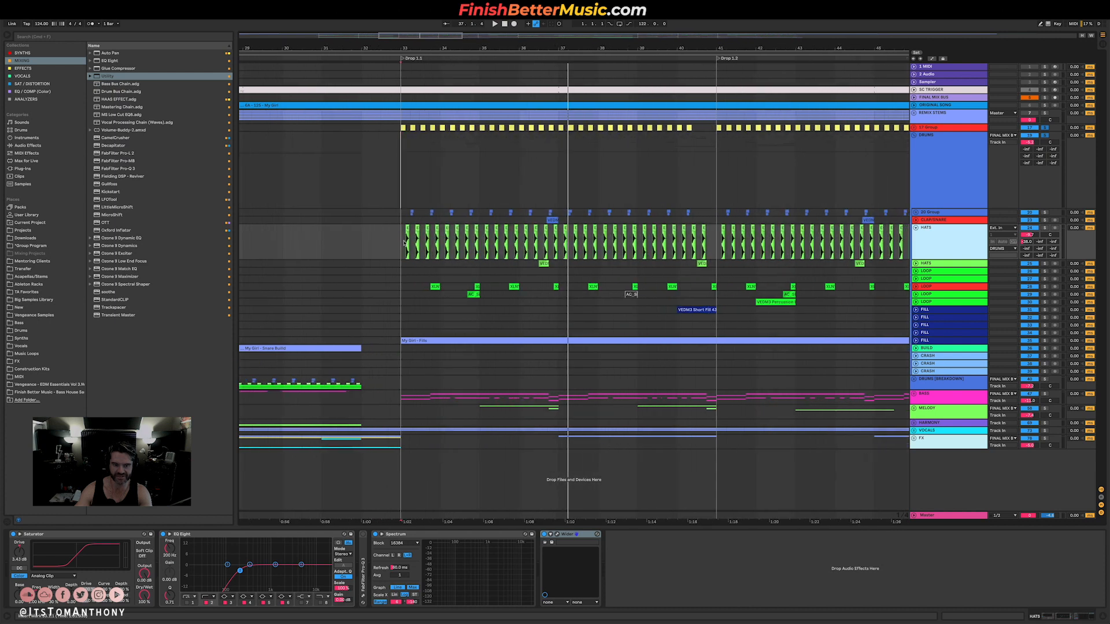
left_click_drag(404, 243, 717, 243)
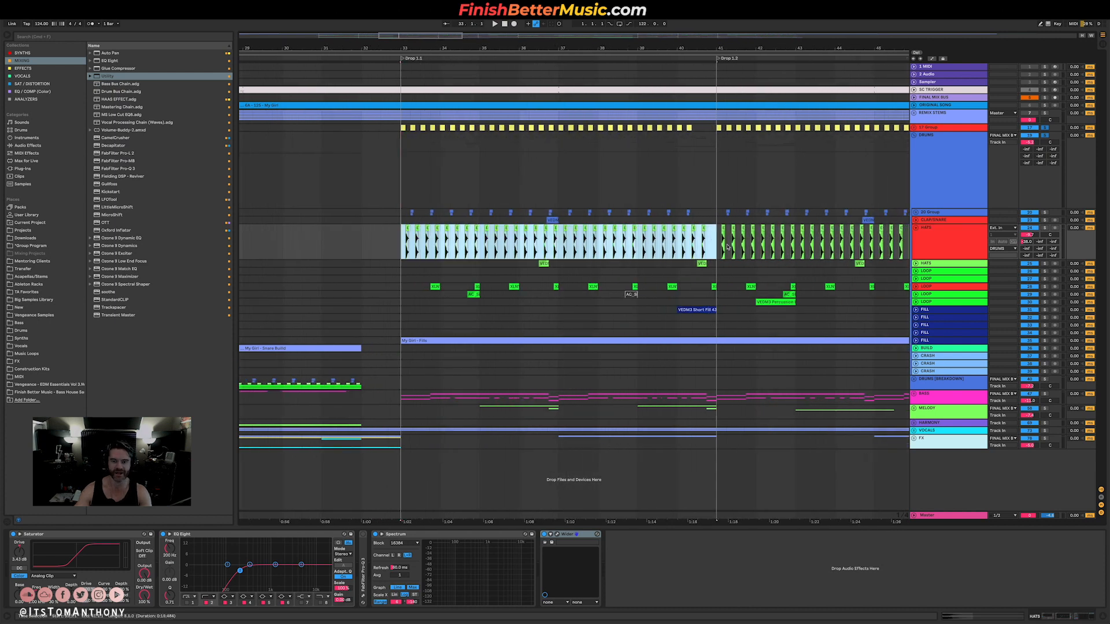
left_click_drag(401, 242, 716, 241)
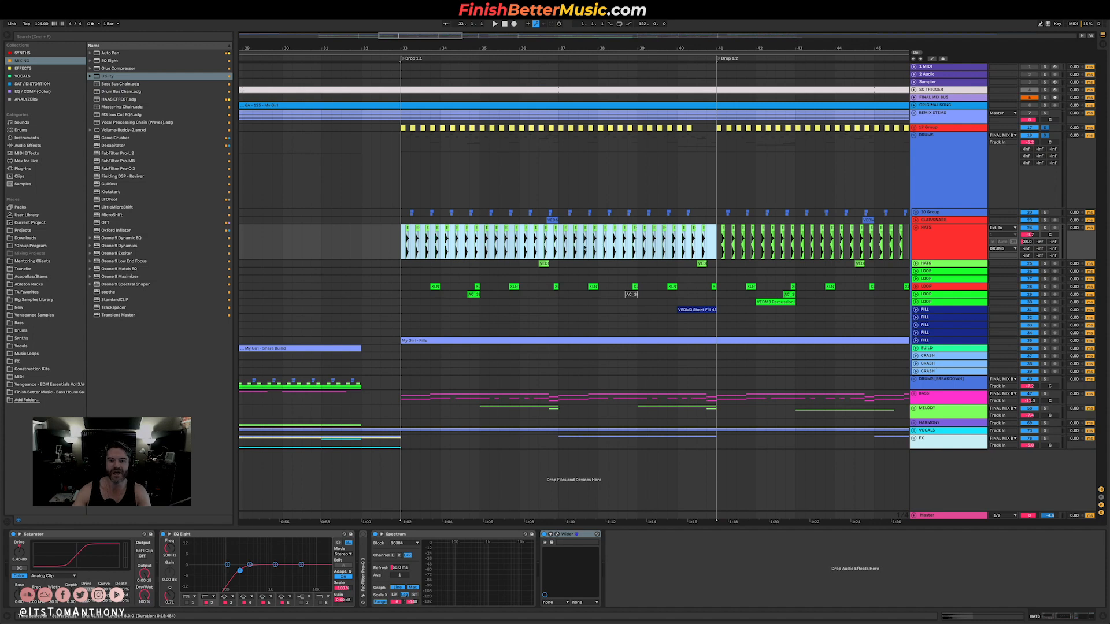
Open the Wider plugin on the HATS track and audition the soloed track from Drop 1.1.
left_click(943, 244)
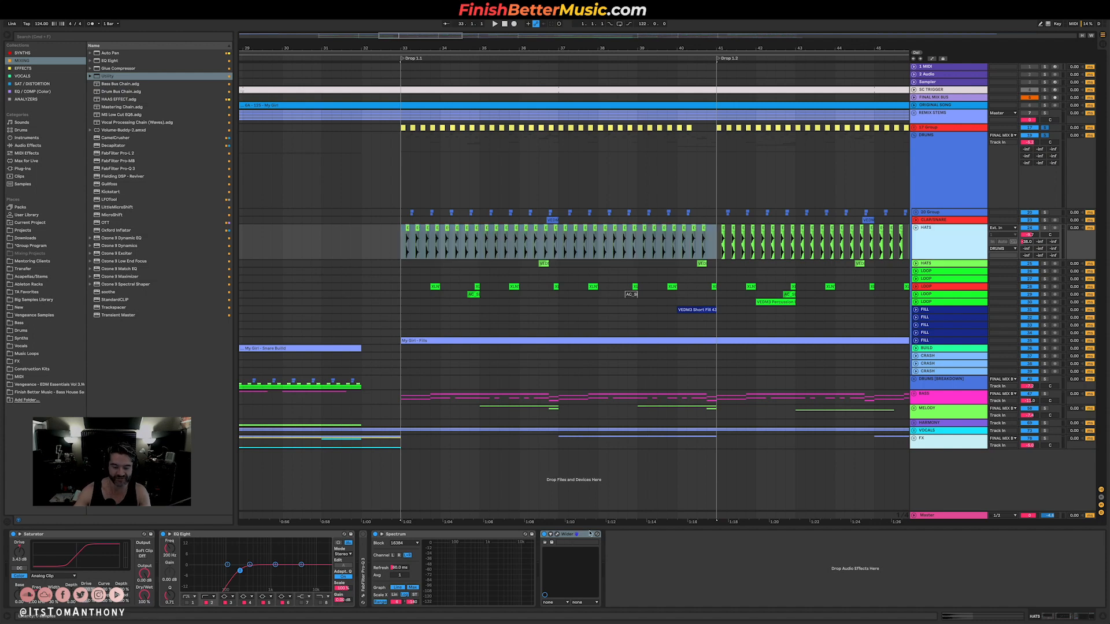
left_click(556, 535)
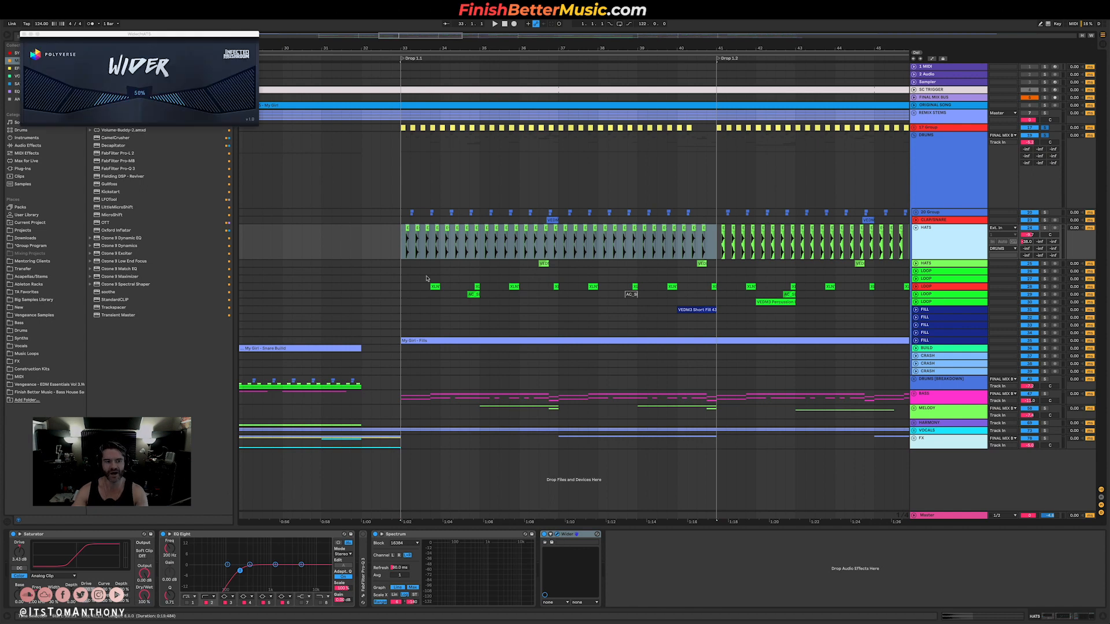
left_click(1045, 228)
left_click(403, 242)
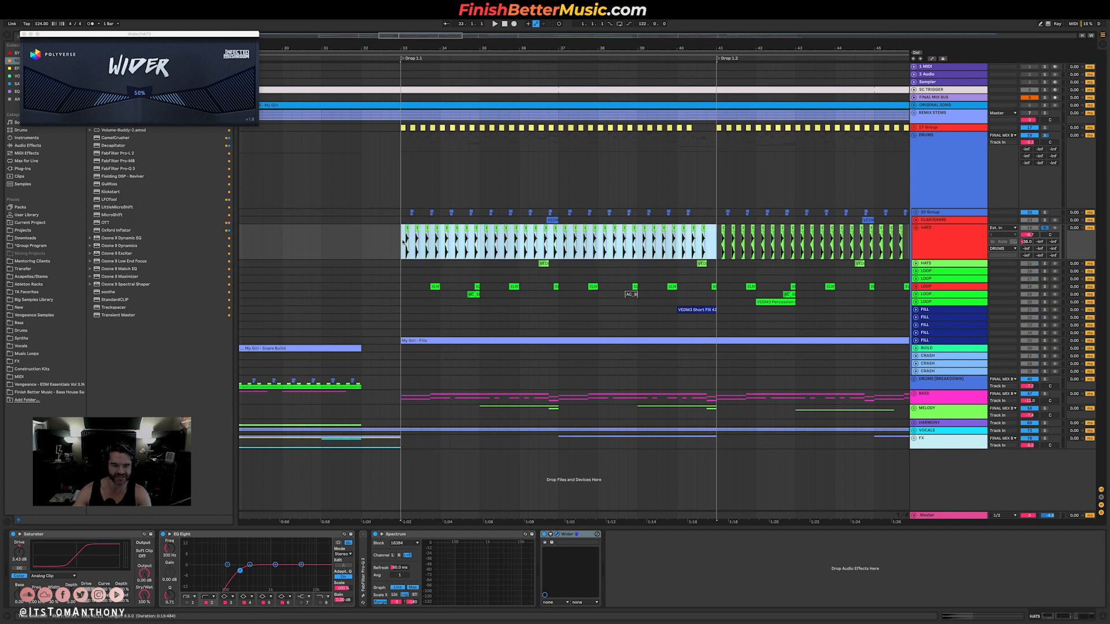
left_click(404, 245)
key("space")
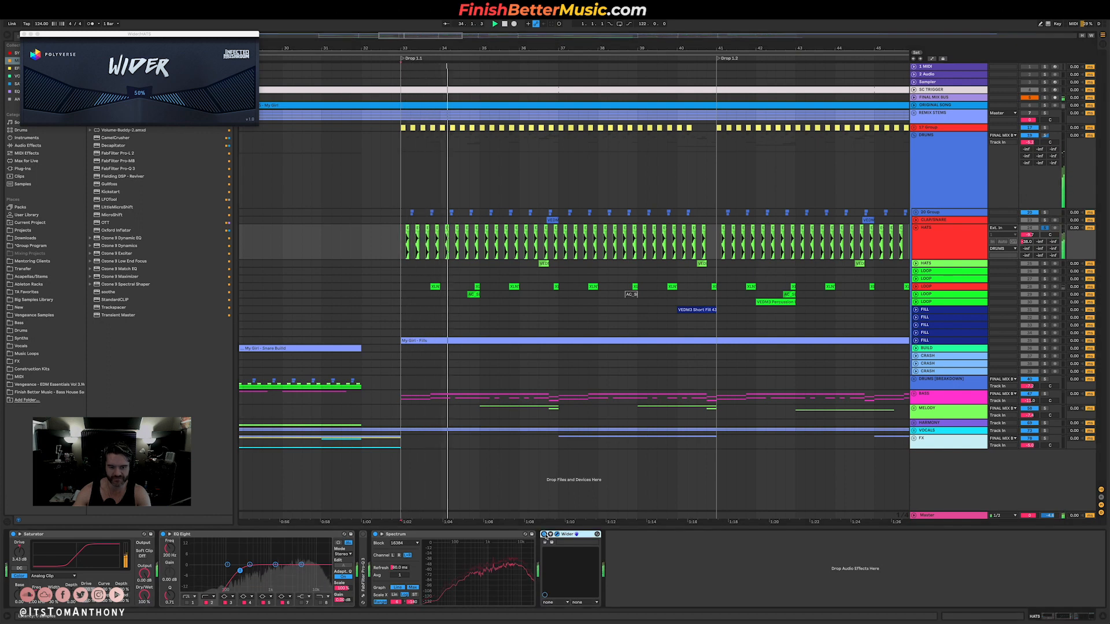
Try a Wider width of 113% on the hats and listen to the result.
key("space")
left_click_drag(145, 91, 171, 59)
key("space")
key("space")
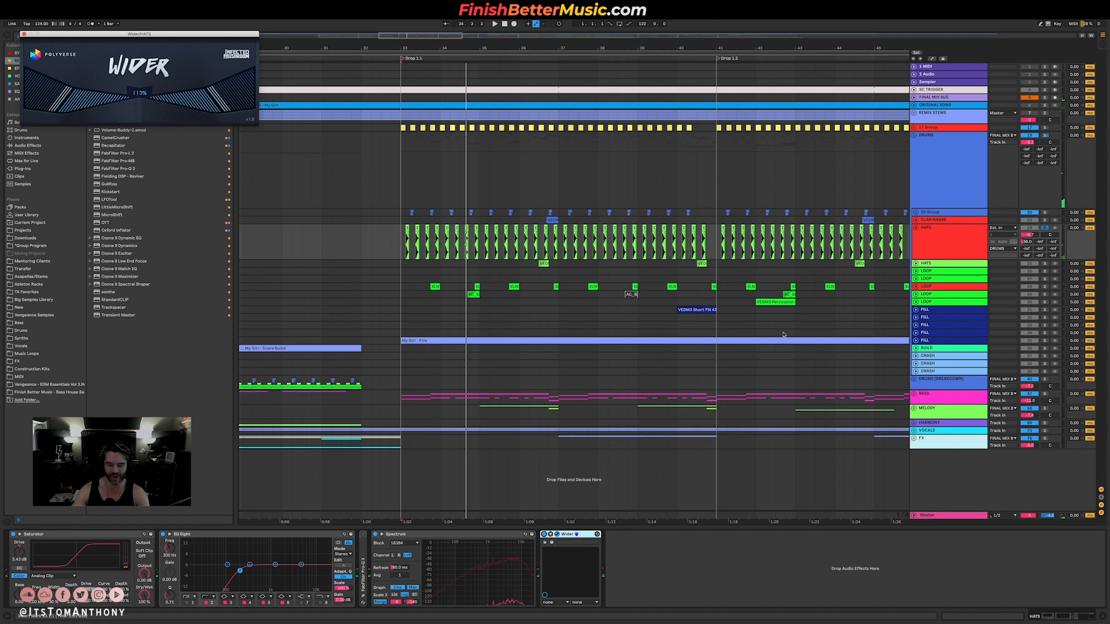
key("super+z")
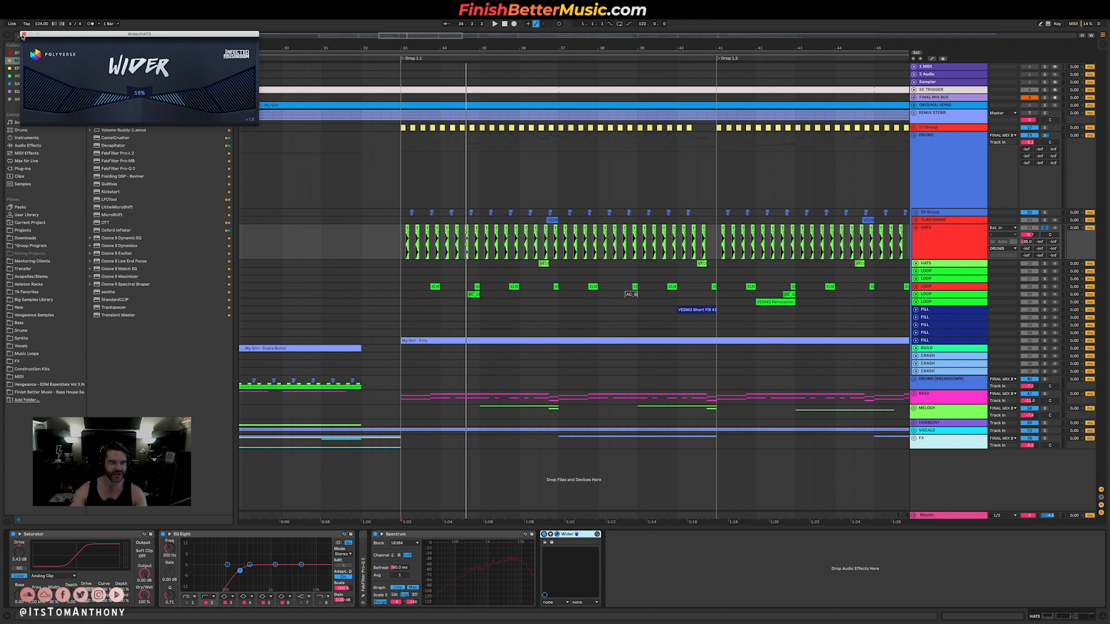
left_click(23, 36)
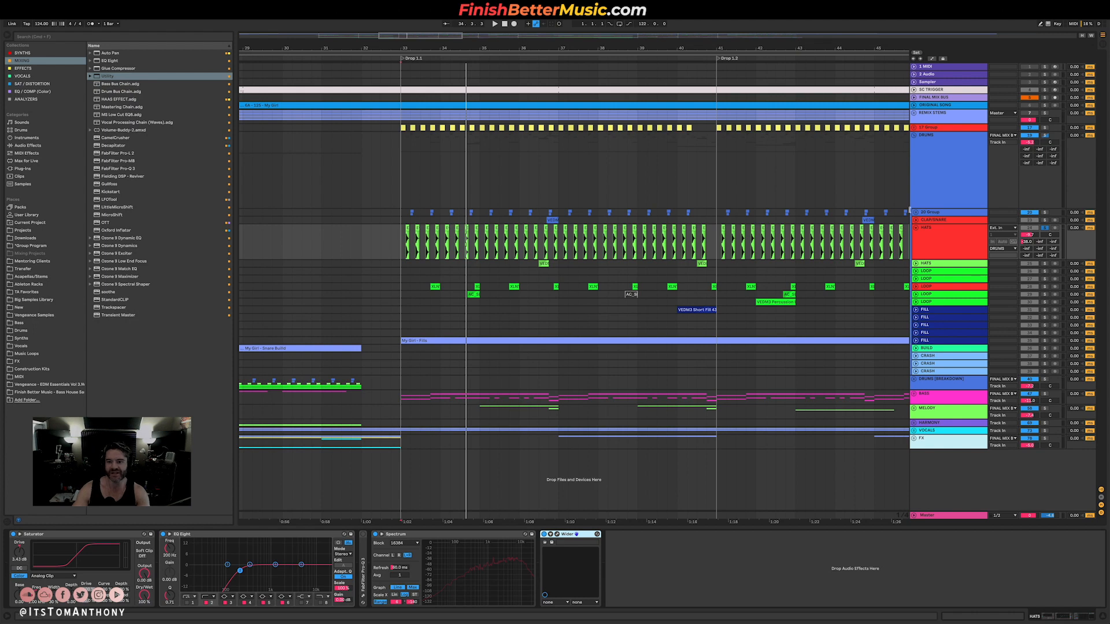
Unfold the 20 Group and play its first CLAP/SNARE track soloed from Drop 1.1.
left_click(920, 214)
left_click(916, 212)
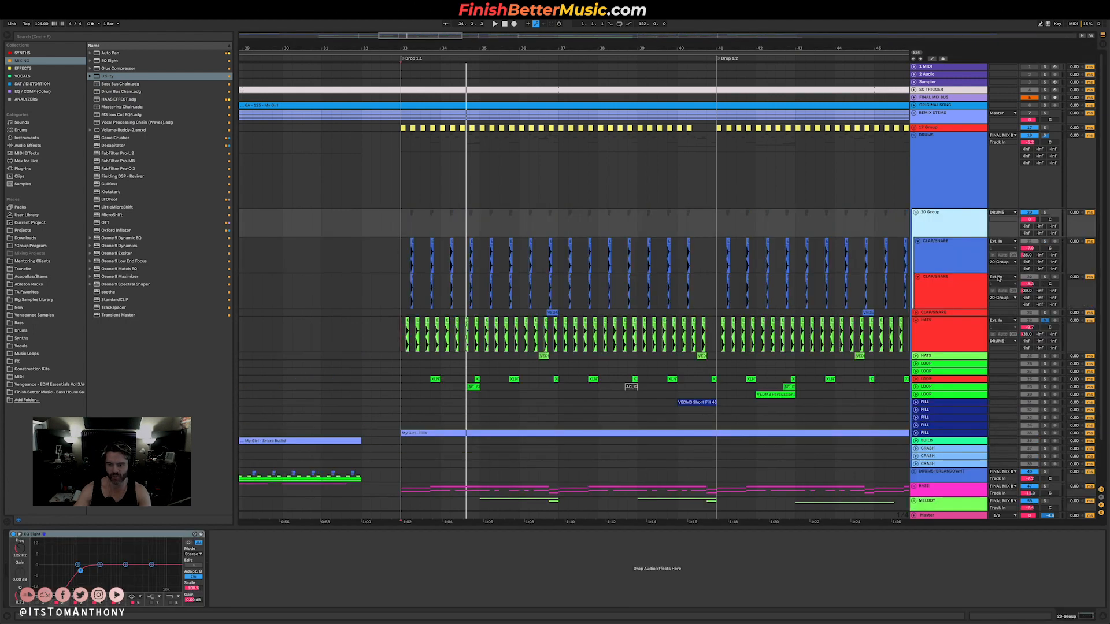
left_click(979, 254)
key("space")
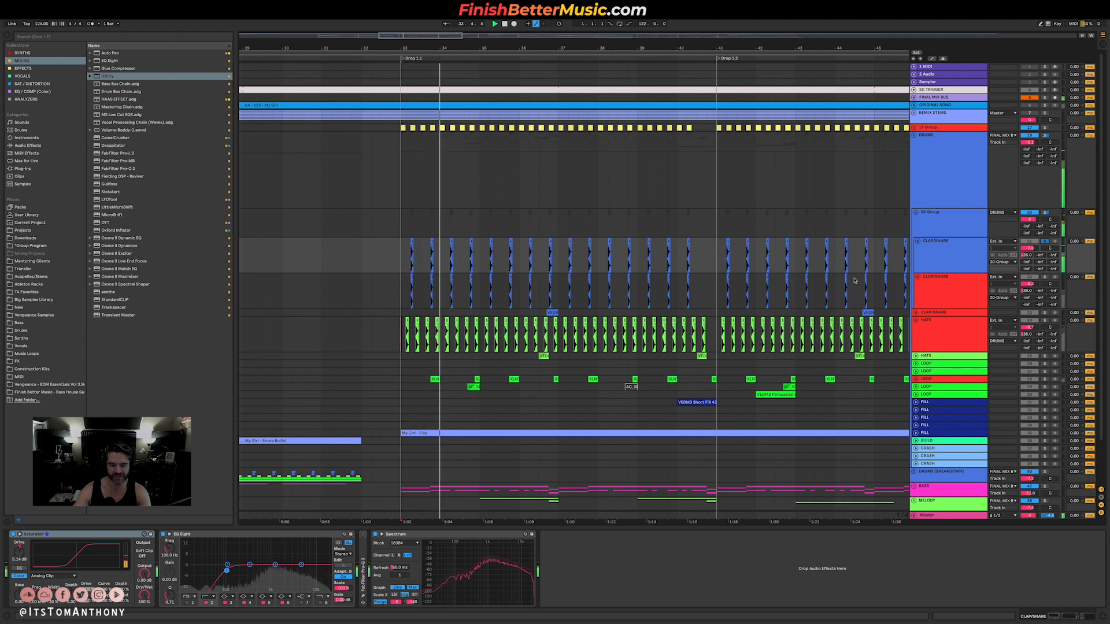
Solo the second CLAP/SNARE track in the 20 Group and open its MicroShift plugin.
left_click(982, 283)
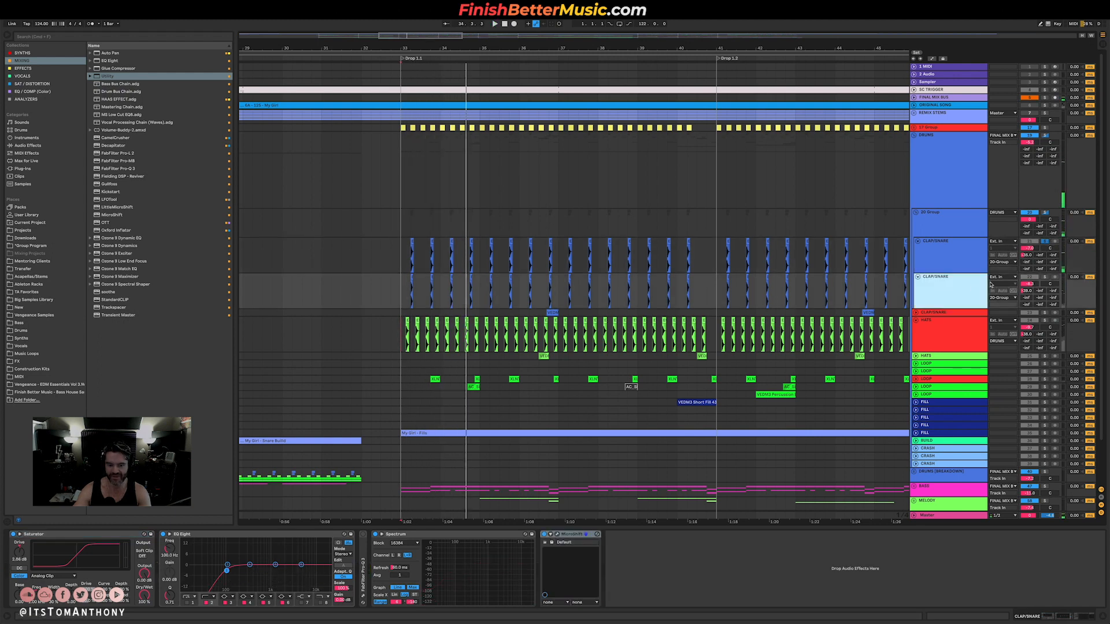
left_click(1045, 277)
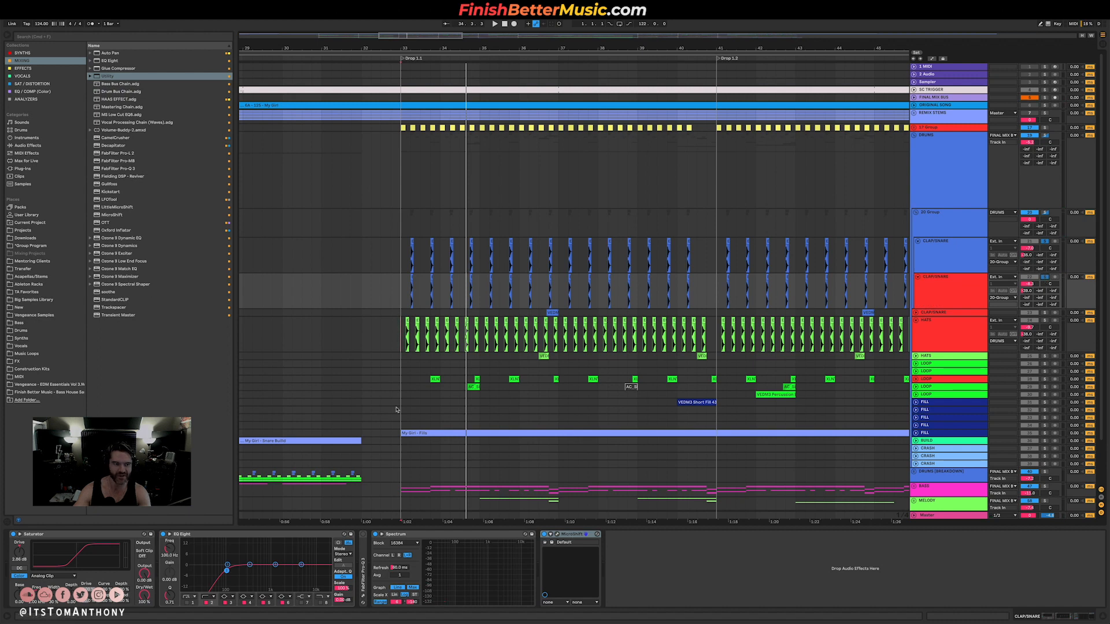
left_click(558, 534)
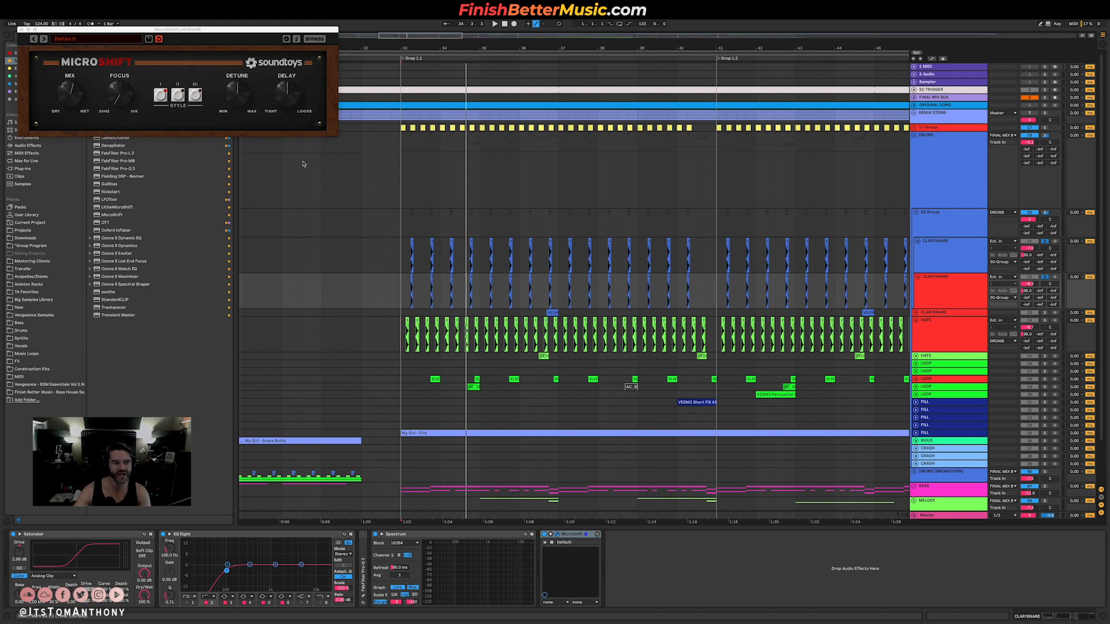
scroll(408, 291, "up", 4)
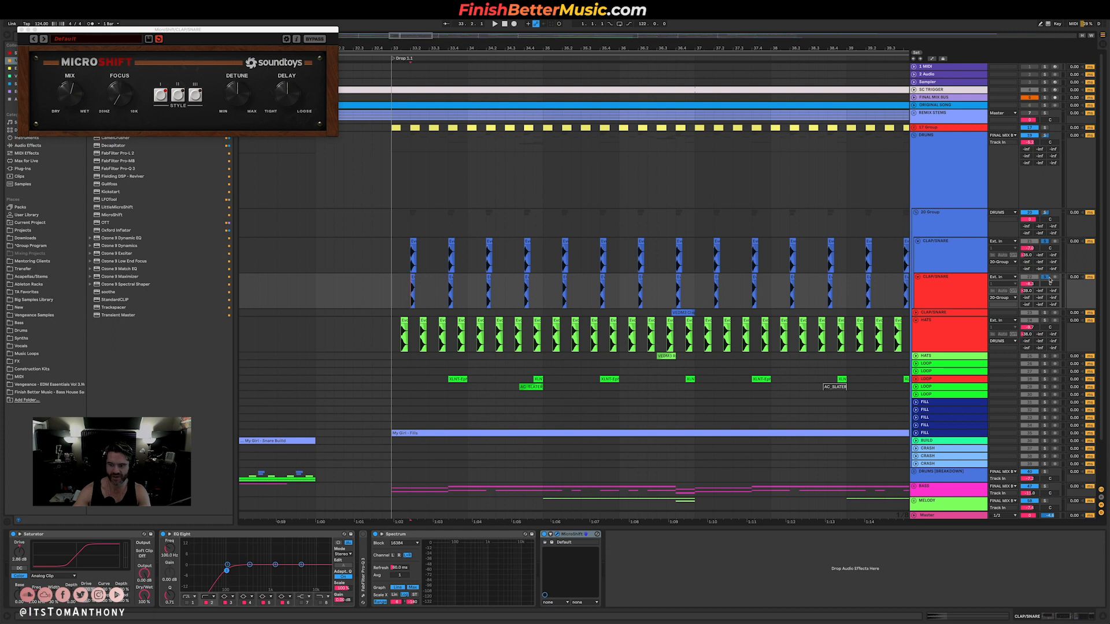
Set MicroShift's mix to fully wet and compare the second clap/snare with the plugin active and bypassed.
left_click_drag(66, 94, 66, 70)
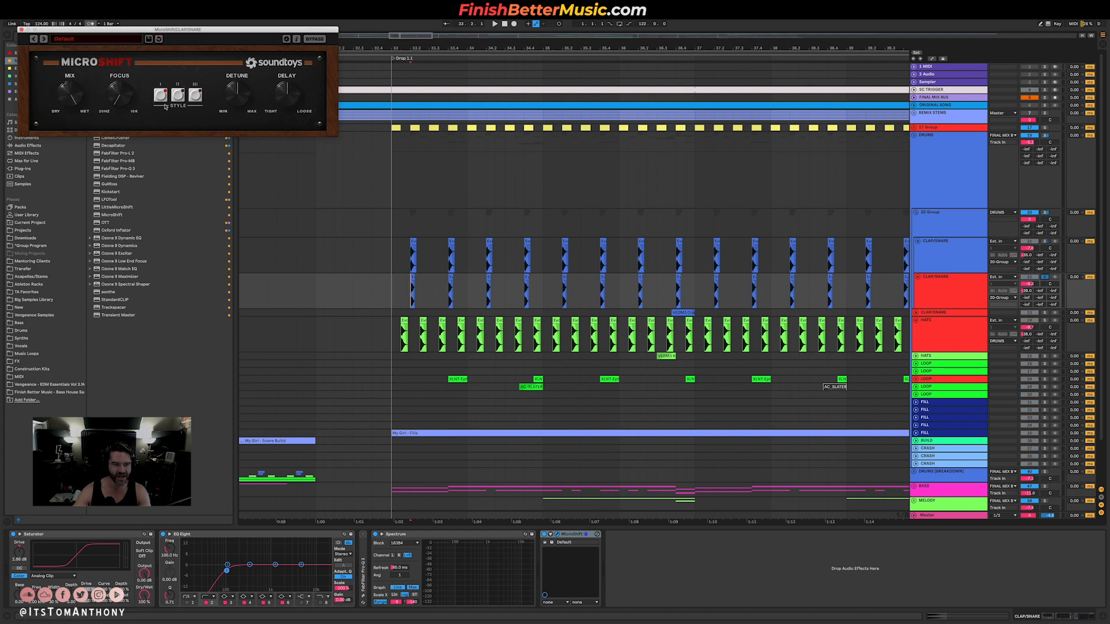
key("space")
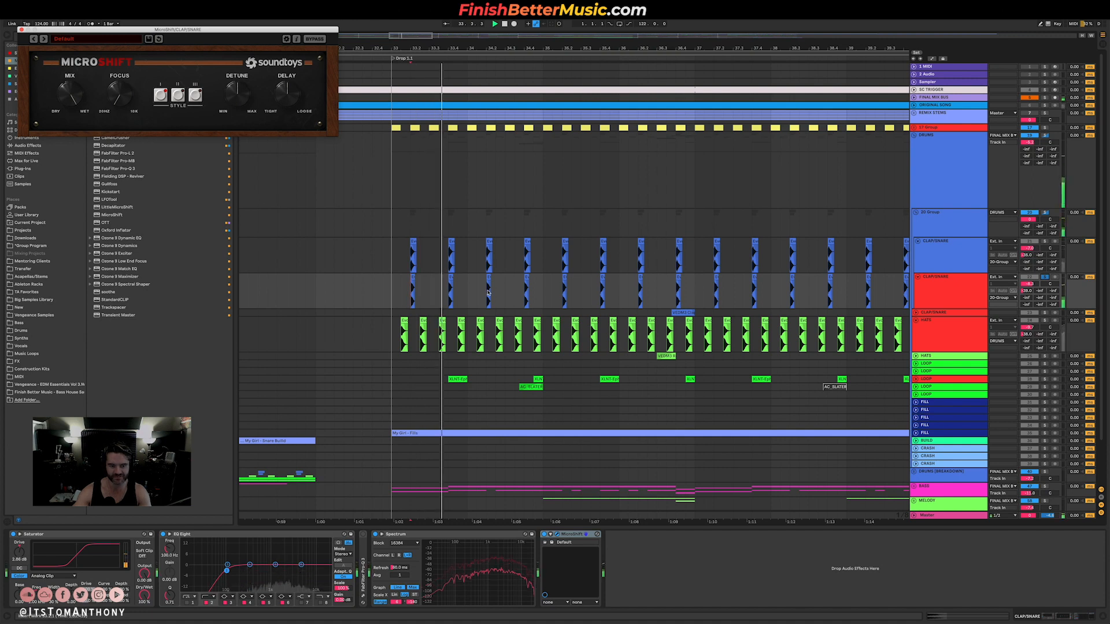
key("space")
left_click(312, 39)
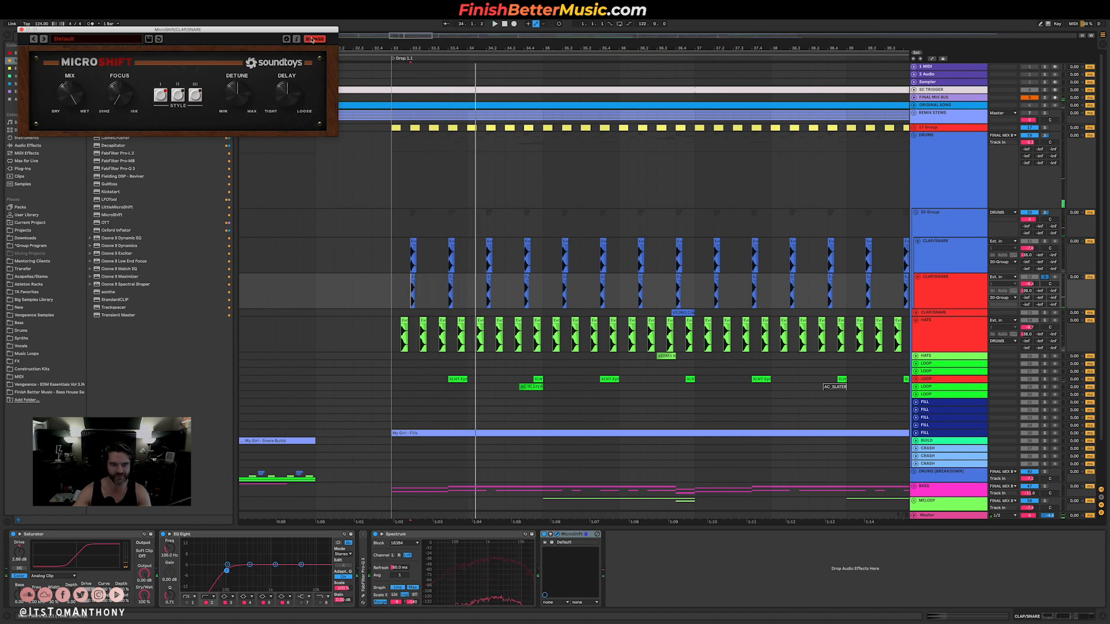
key("space")
left_click(313, 39)
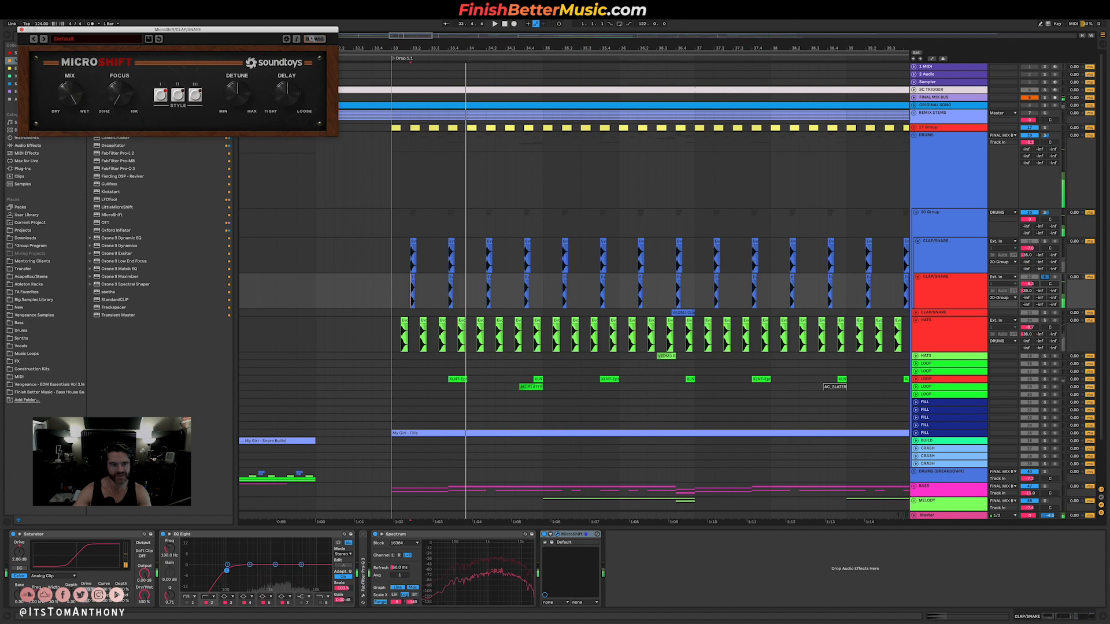
Change MicroShift's style on the second clap/snare and audition the widening through repeated playback.
left_click(178, 95)
key("space")
key("space")
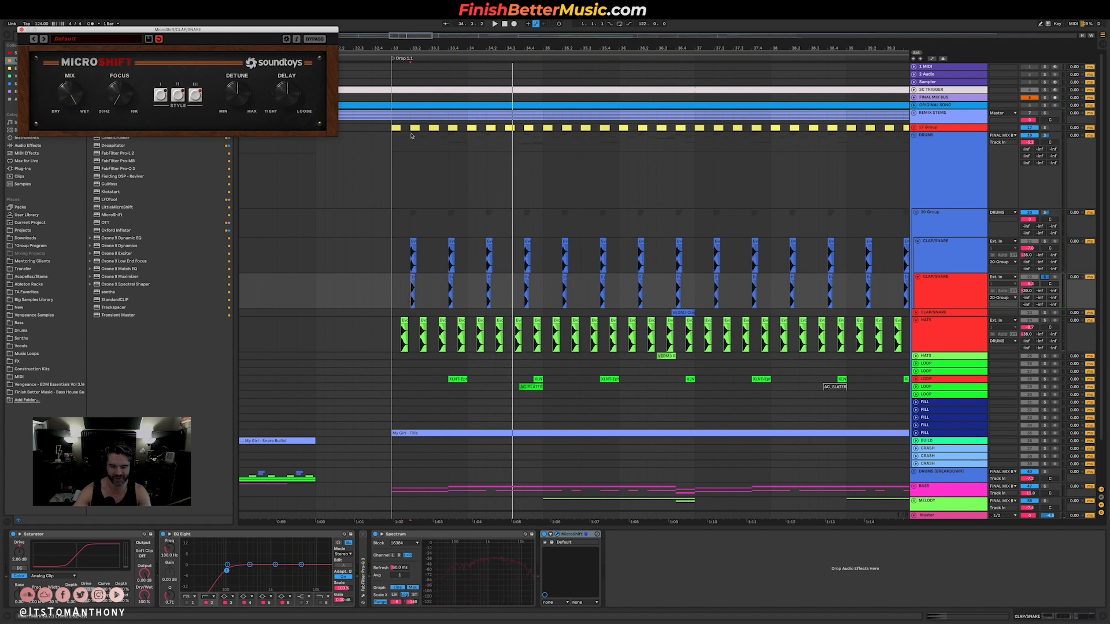
key("space")
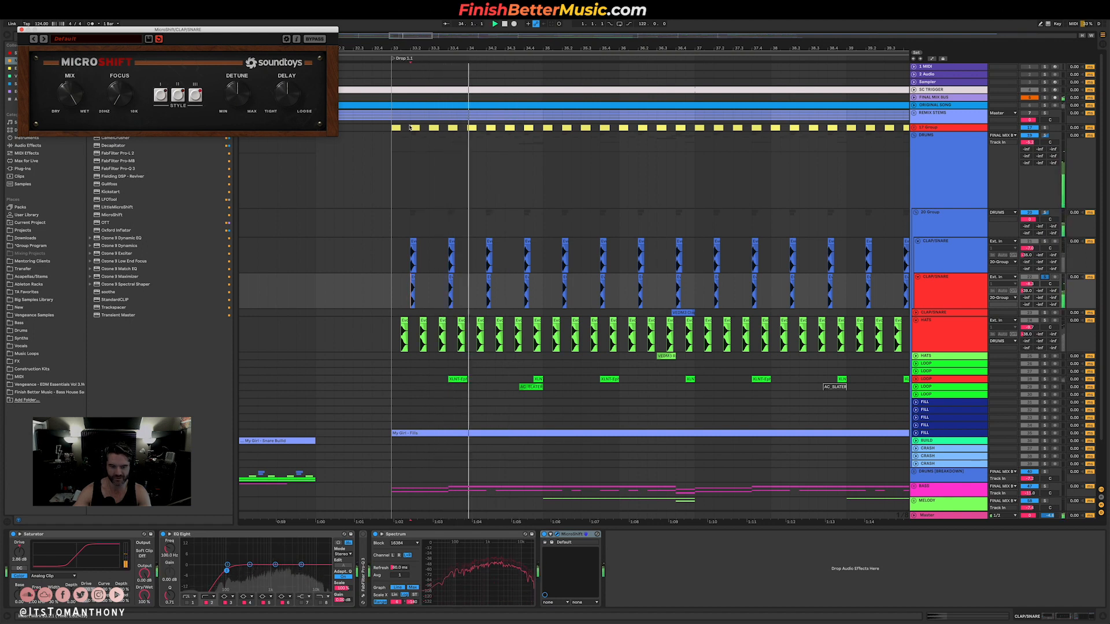
key("space")
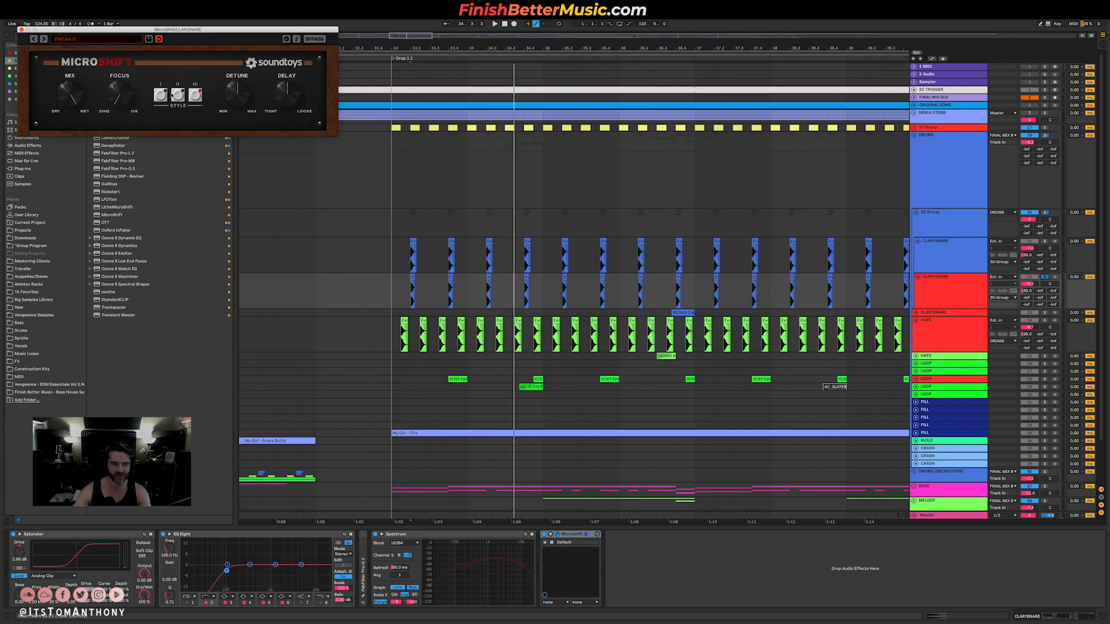
key("space")
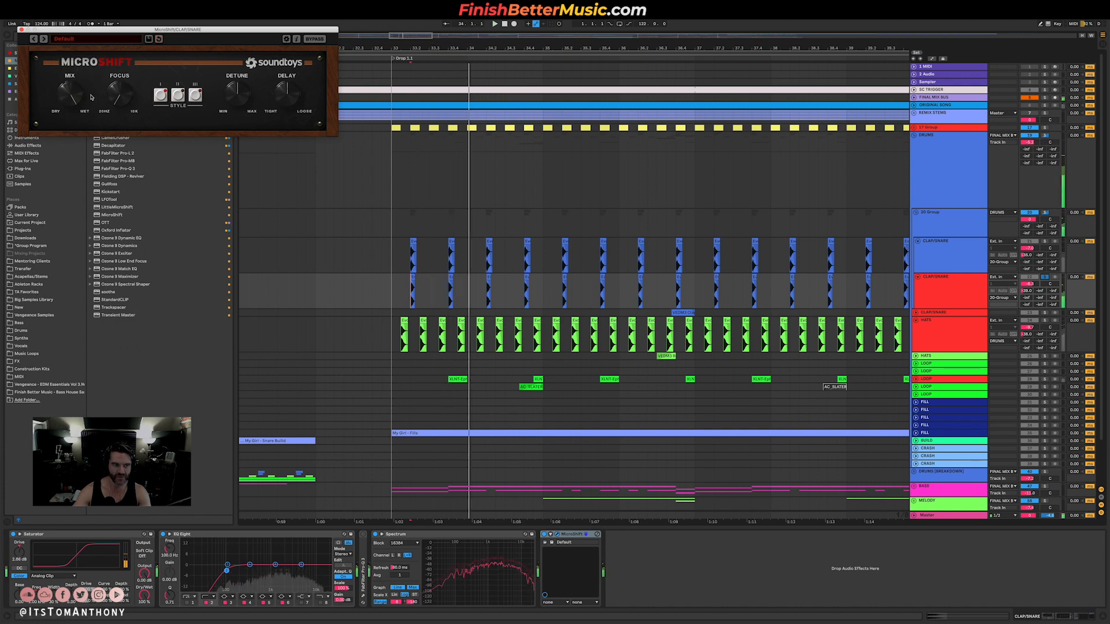
Lower MicroShift's mix from fully wet to a partial blend and play it together with the first clap/snare layer.
left_click_drag(91, 97, 74, 119)
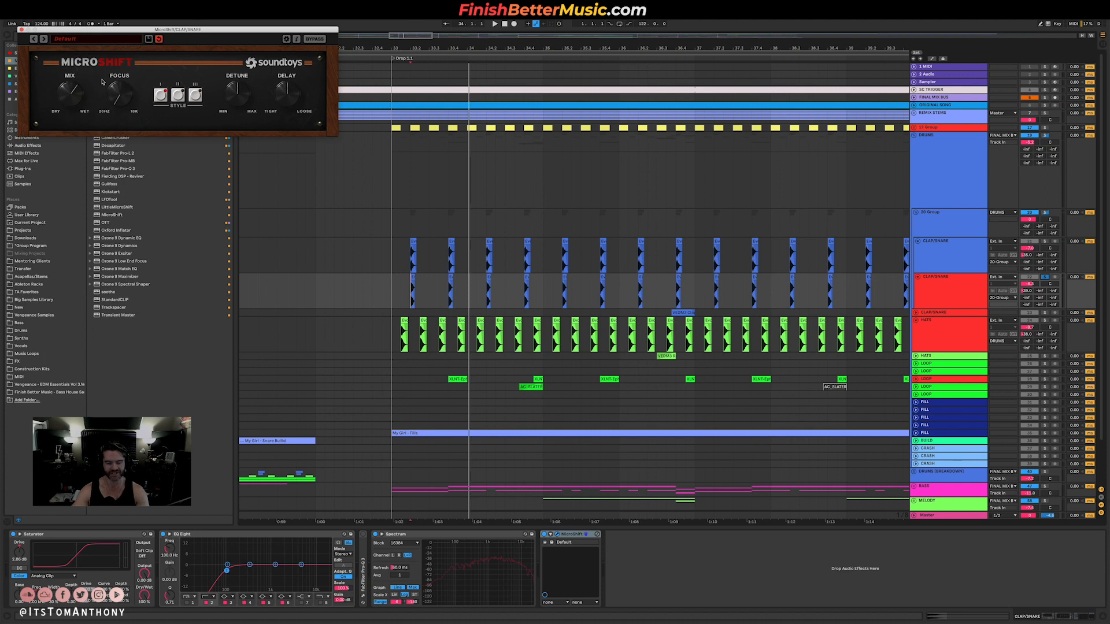
key("space")
key("space")
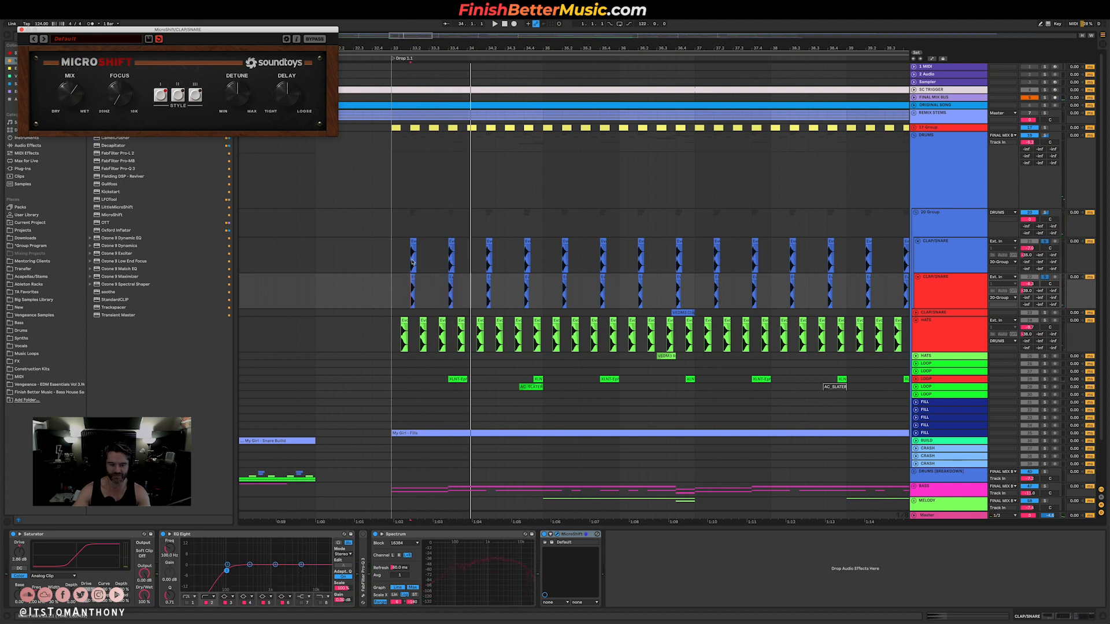
key("space")
key("space")
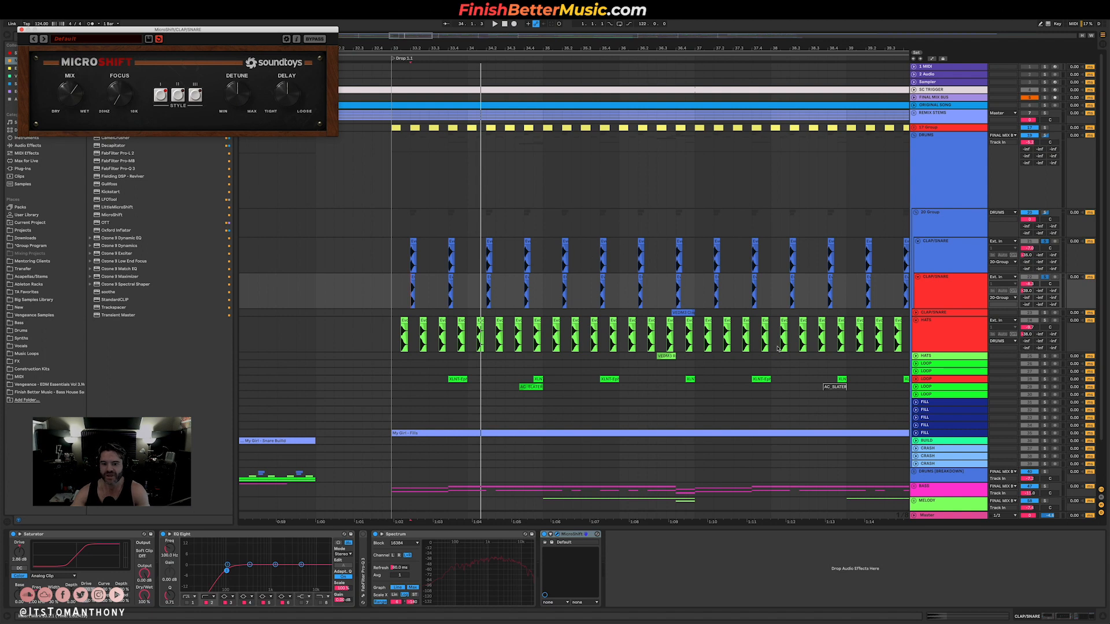
Show the devices of the red LOOP track and select the second chain in its HAAS EFFECT rack.
scroll(878, 343, "right", 3)
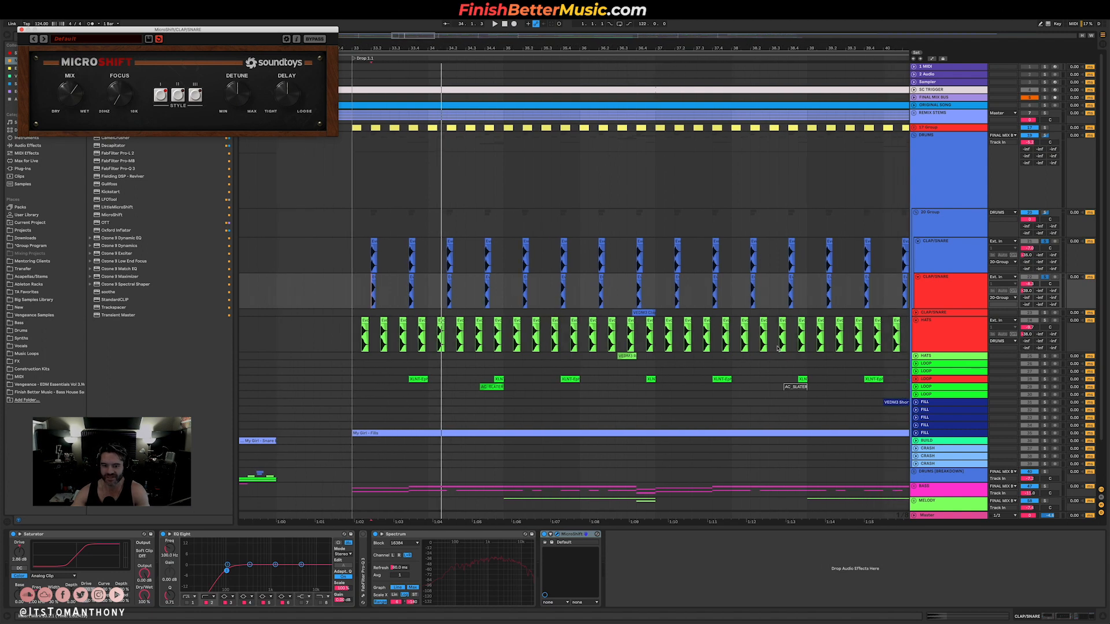
left_click(924, 378)
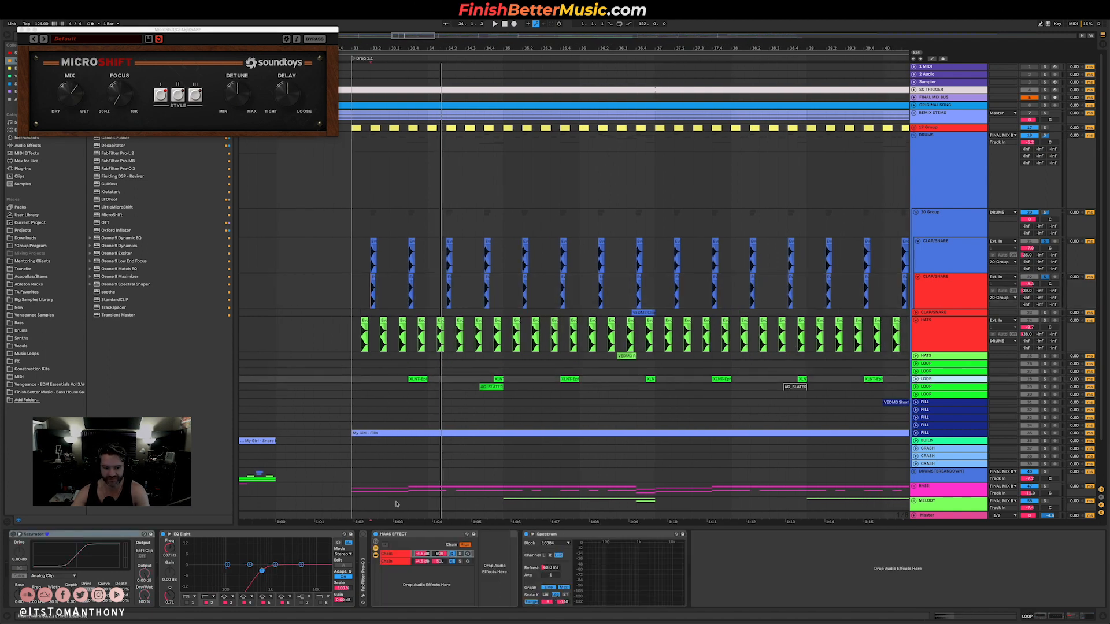
left_click(406, 538)
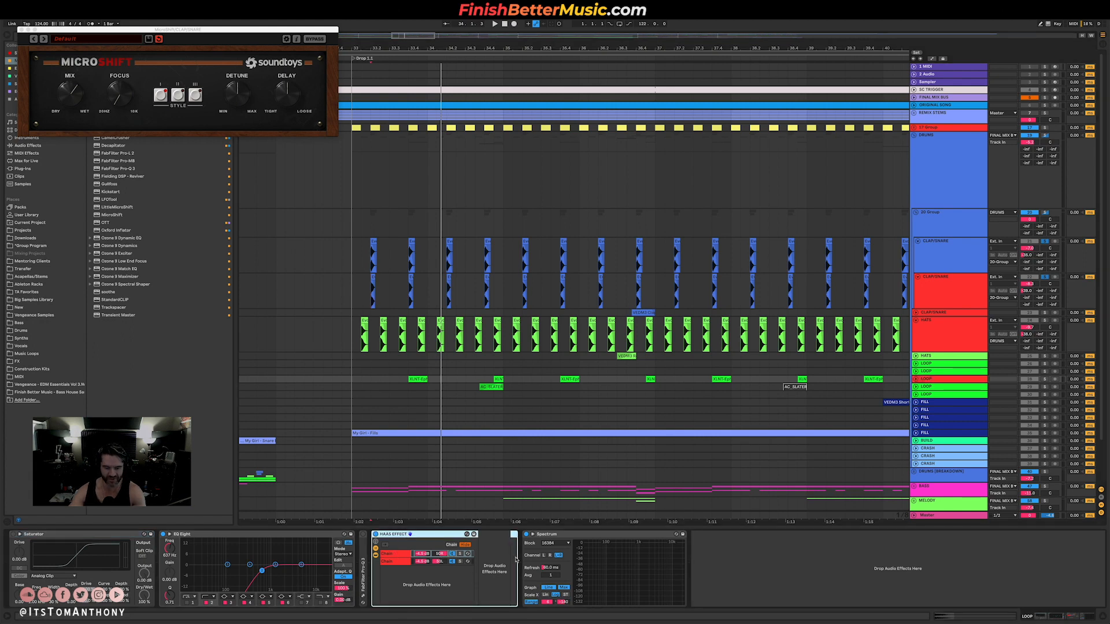
left_click(397, 563)
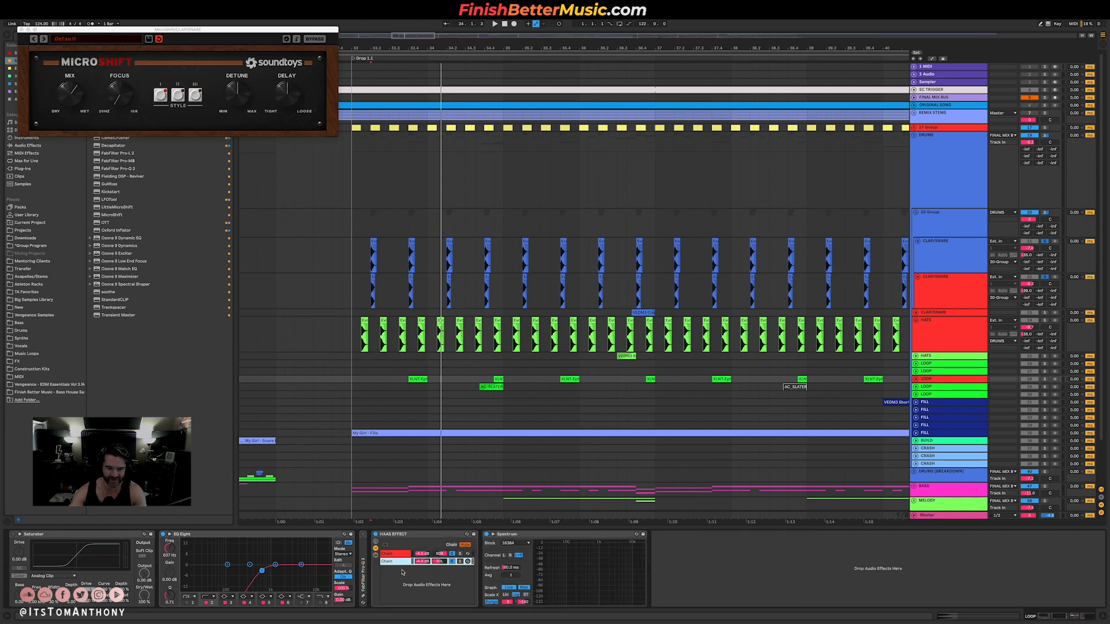
Show and hide the Delay device in the HAAS EFFECT rack's second chain, and unfold the red LOOP track.
double_click(392, 563)
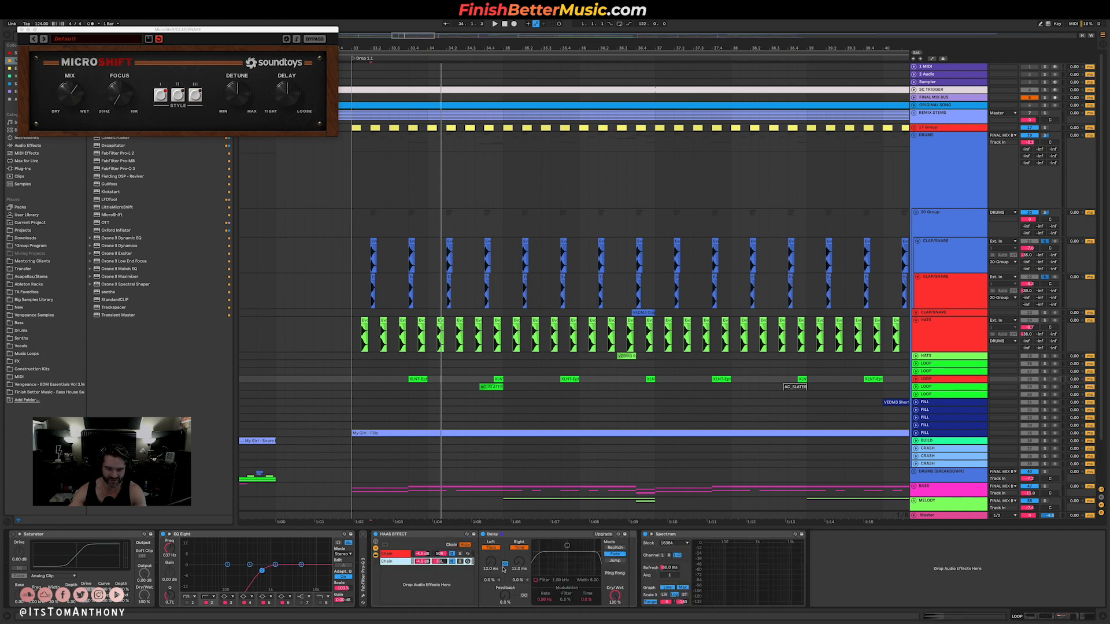
double_click(403, 564)
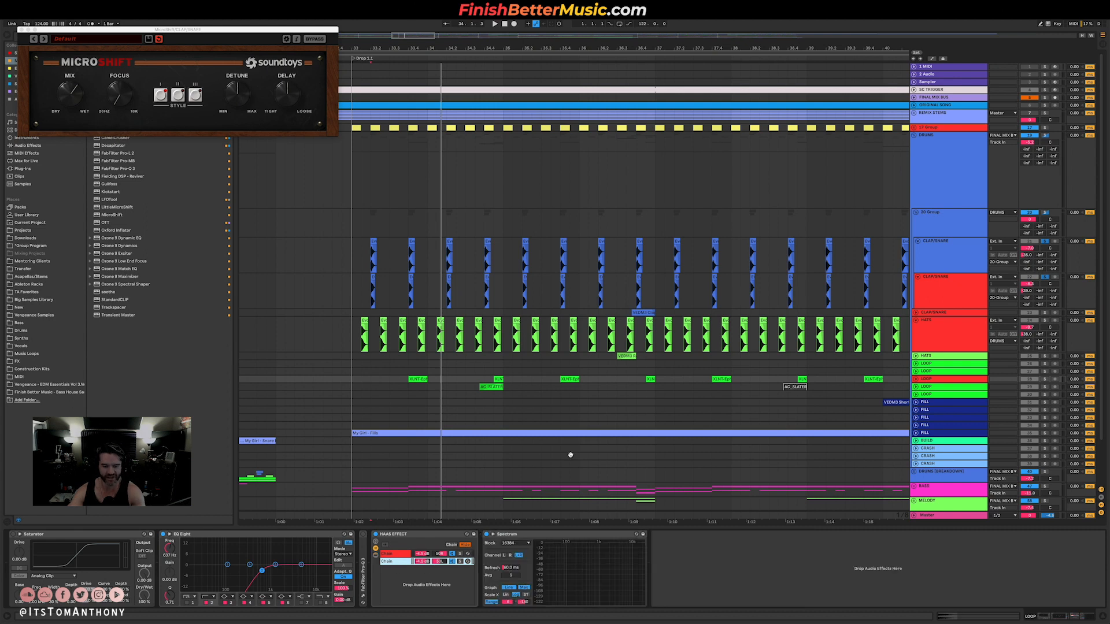
left_click(914, 379)
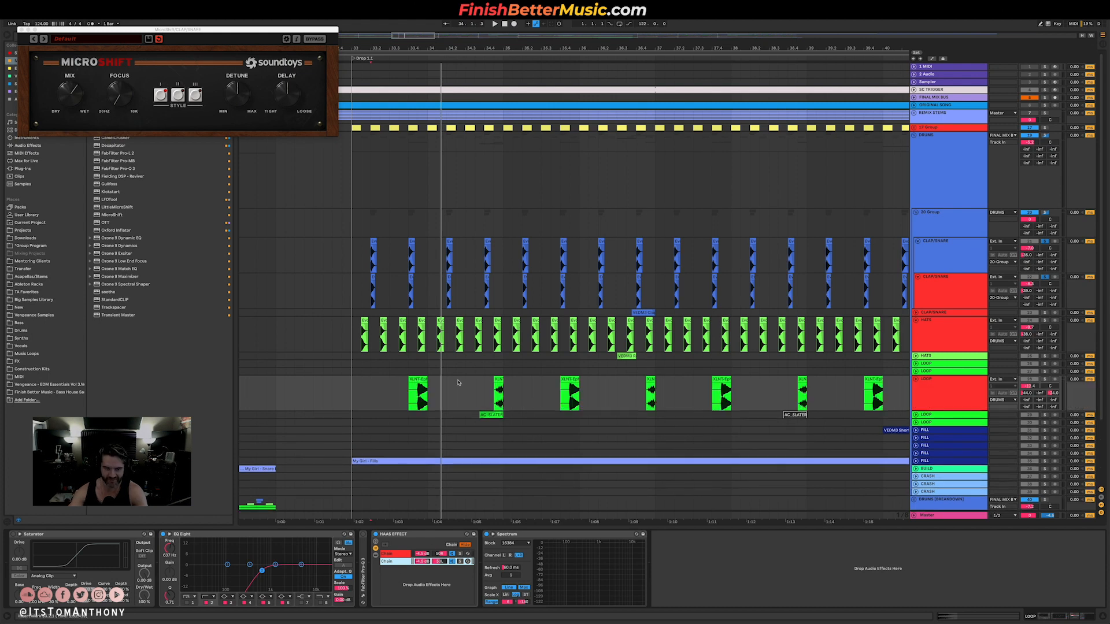
Play the soloed red LOOP track and compare its sound with the HAAS EFFECT rack bypassed and active.
left_click(456, 569)
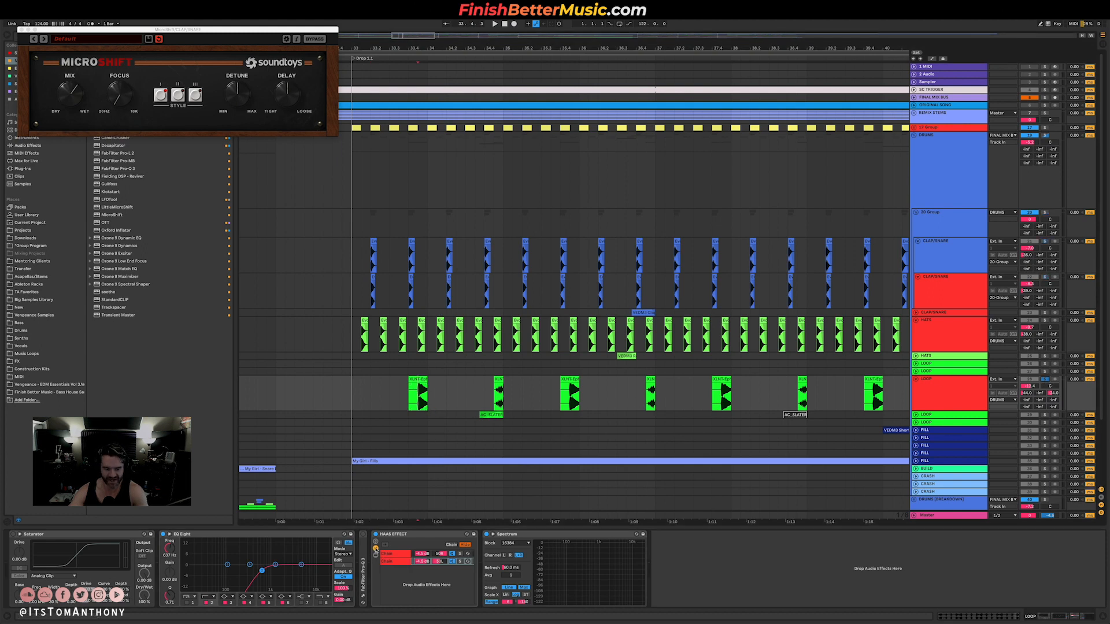
key("space")
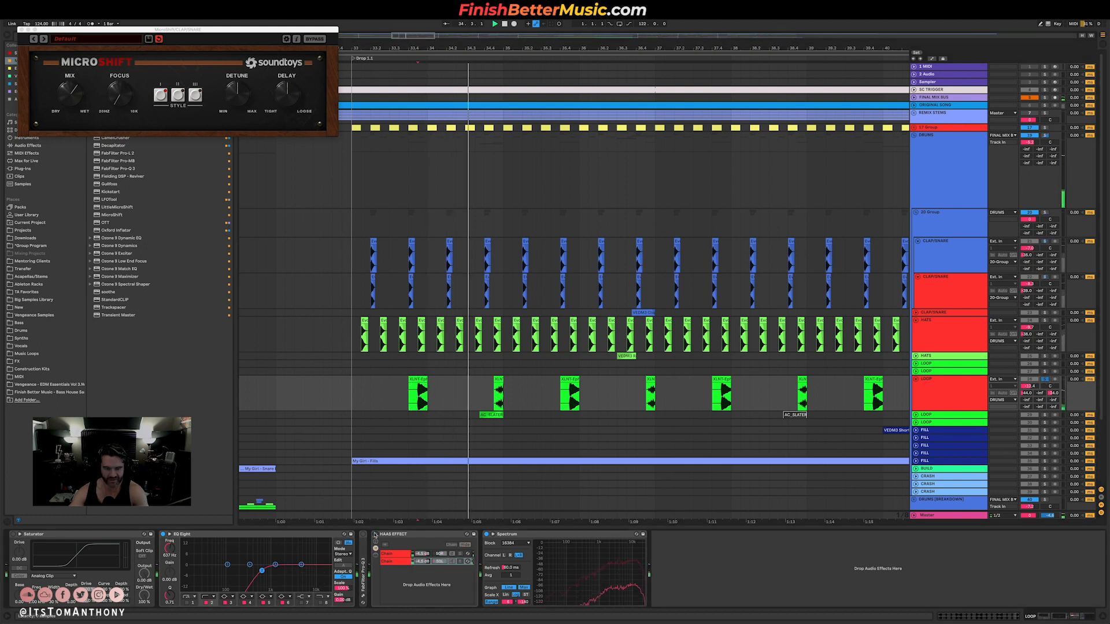
key("space")
left_click(375, 535)
key("space")
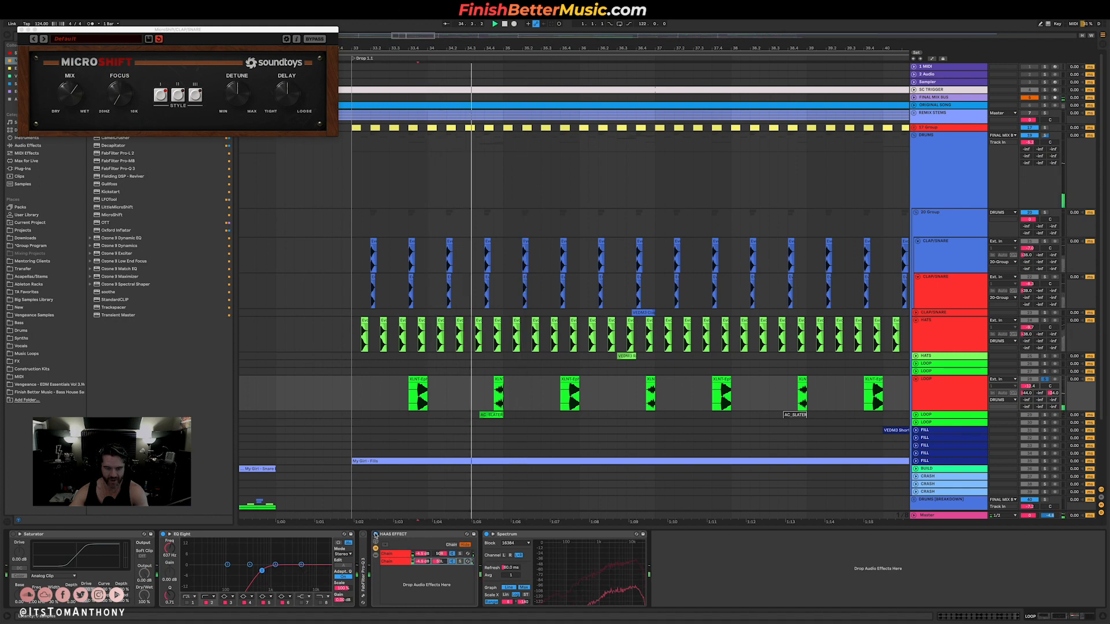
key("space")
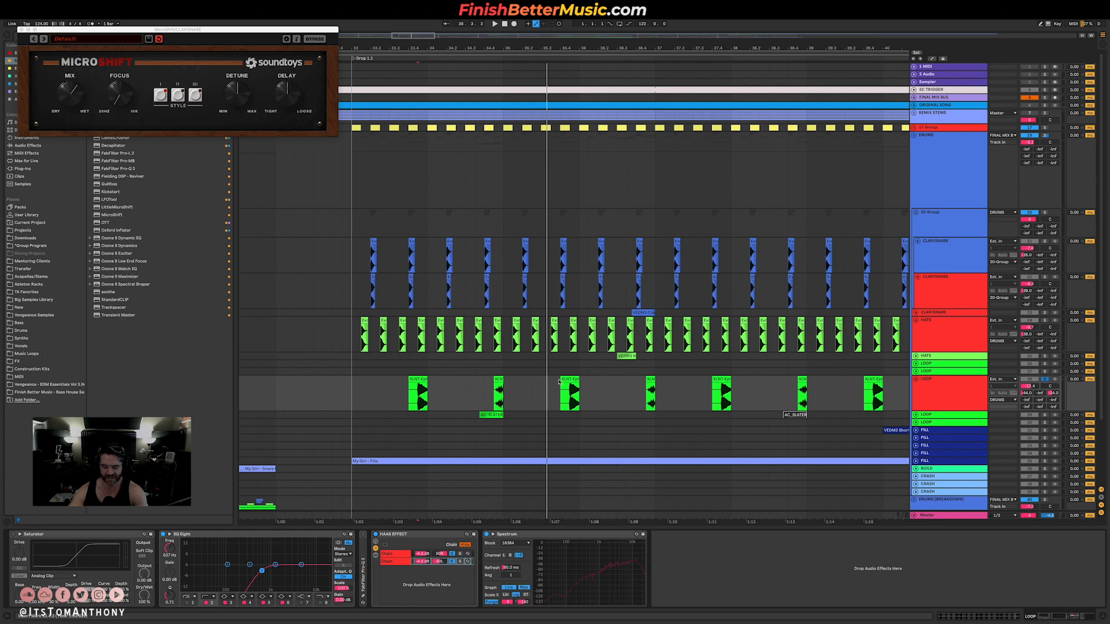
Select the Drop 1.1 section across the clap/snare, hats and loop tracks and review the drum arrangement through Drop 1.2.
scroll(560, 382, "down", 3)
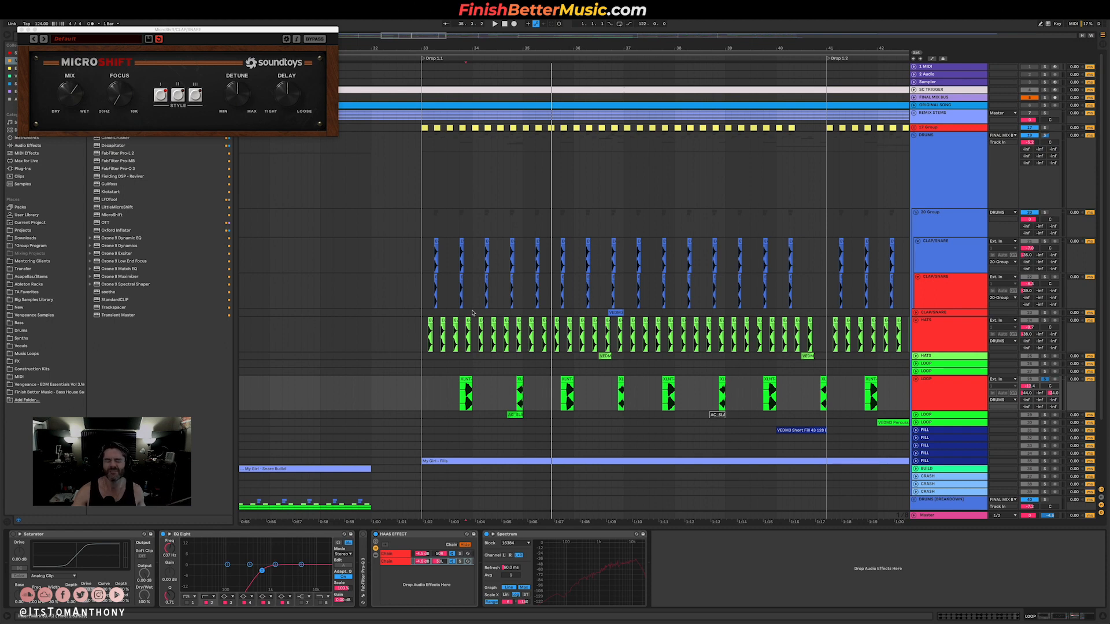
left_click_drag(422, 246, 807, 391)
scroll(642, 342, "right", 5)
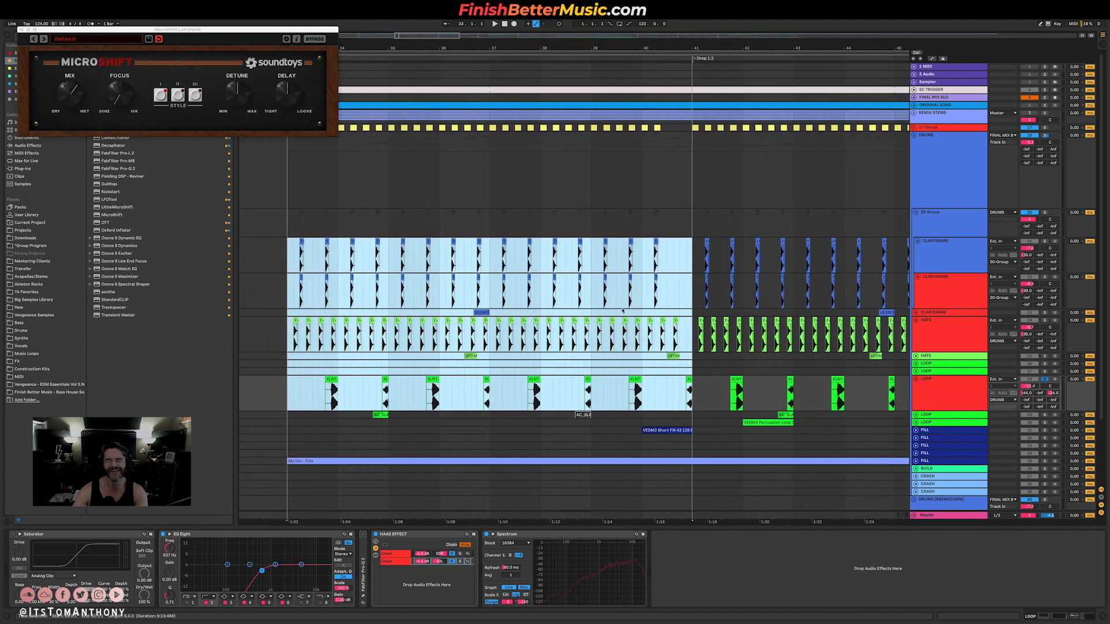
scroll(570, 283, "down", 3)
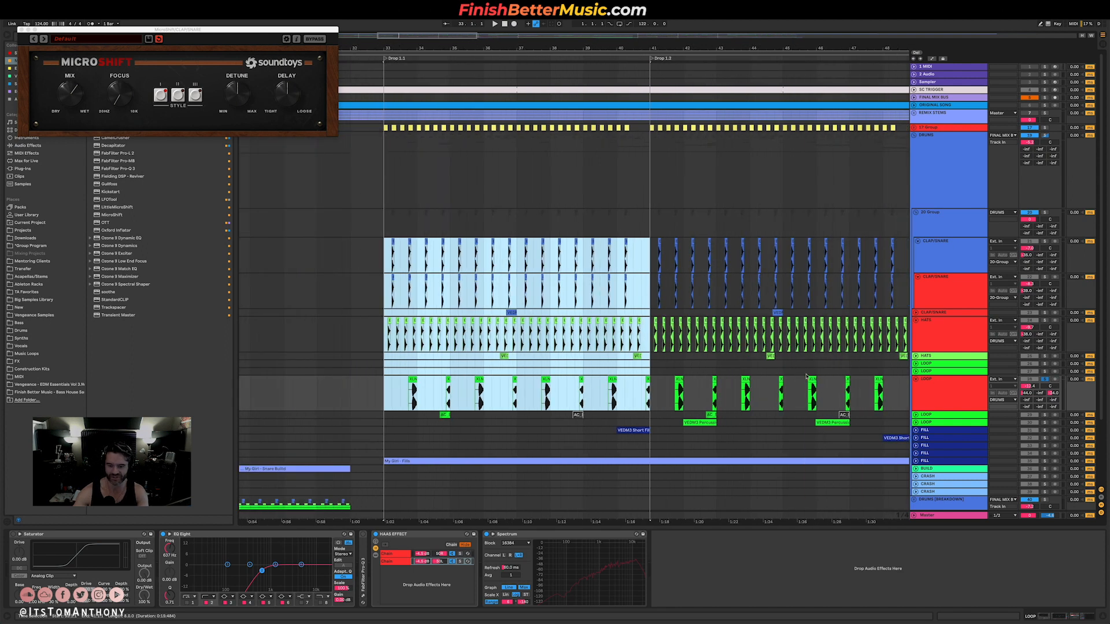
scroll(803, 376, "right", 5)
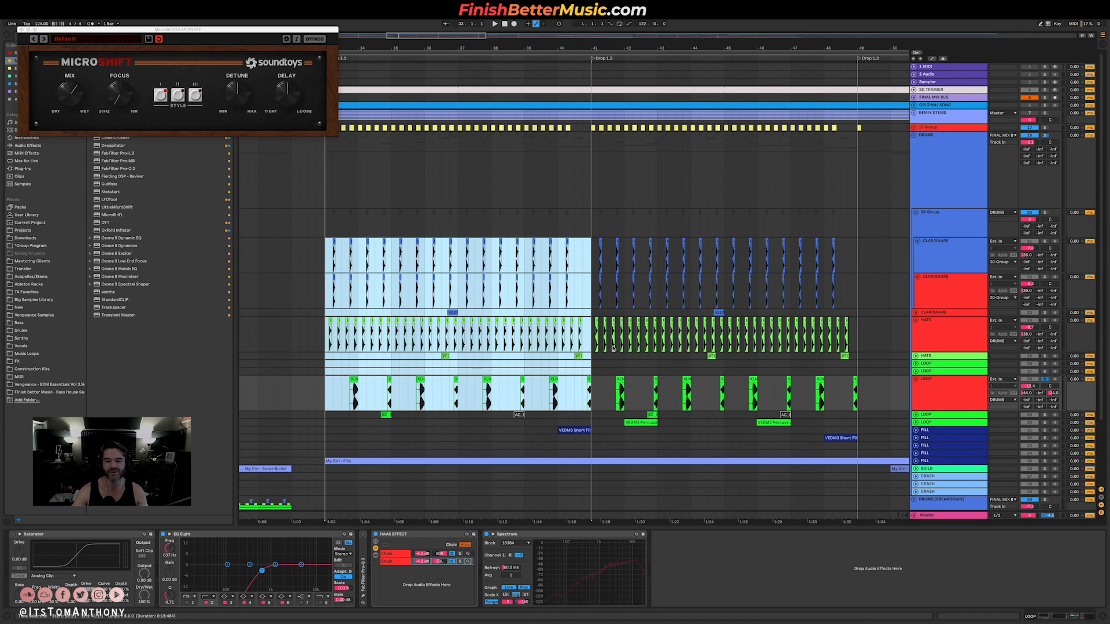
scroll(613, 348, "down", 5)
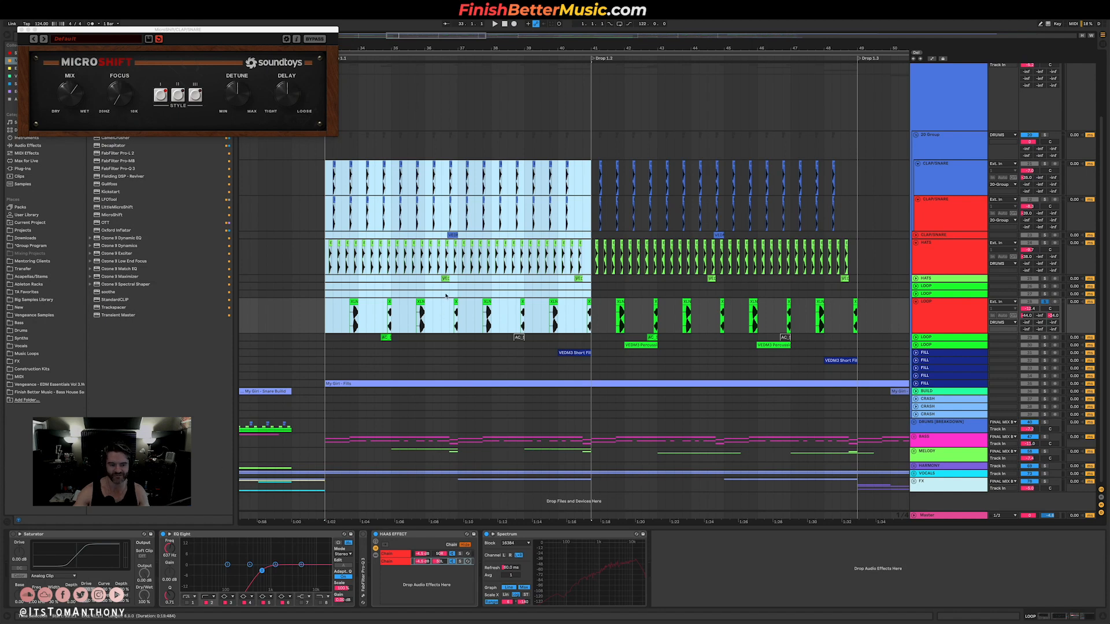
scroll(446, 296, "left", 2)
scroll(446, 295, "up", 5)
scroll(446, 295, "left", 2)
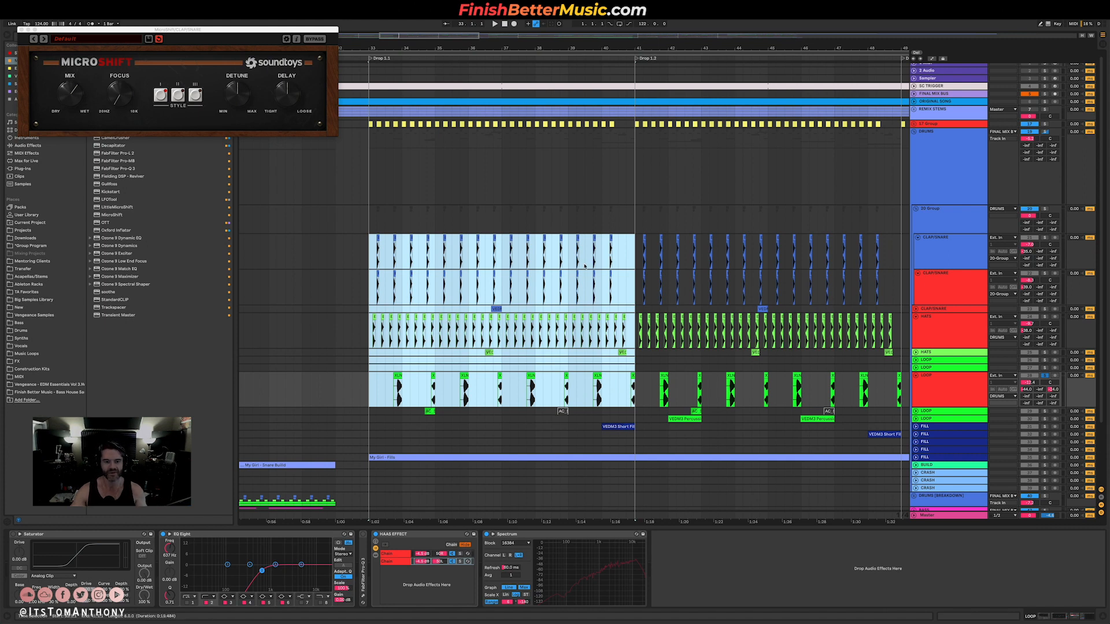
Fold the DRUMS group and fit the whole song arrangement in view.
left_click(914, 133)
scroll(661, 203, "down", 8)
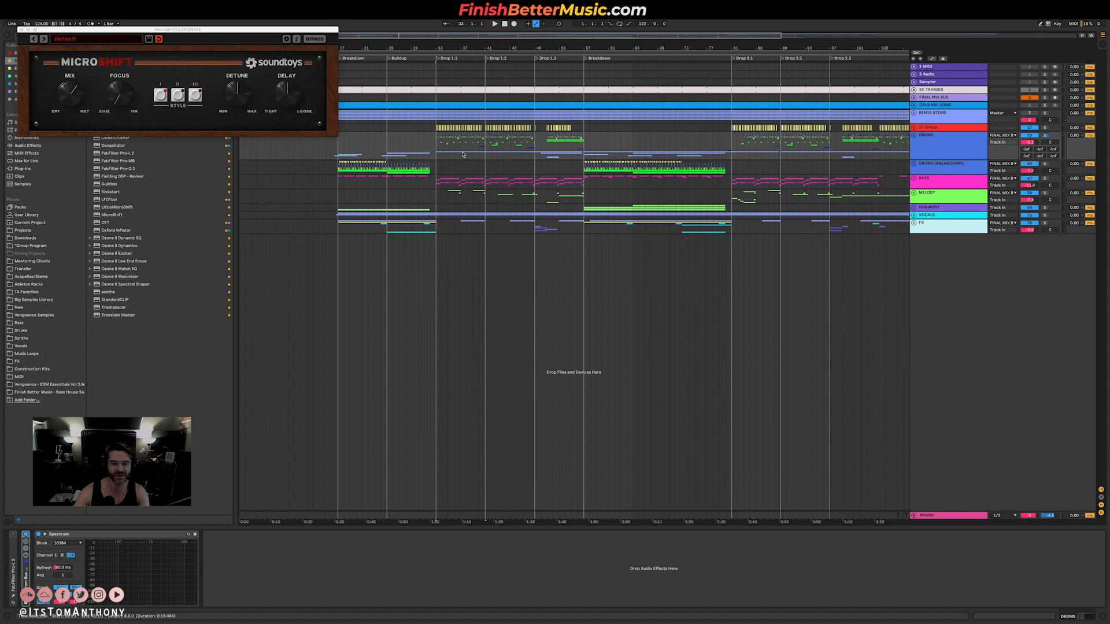
scroll(462, 154, "down", 4)
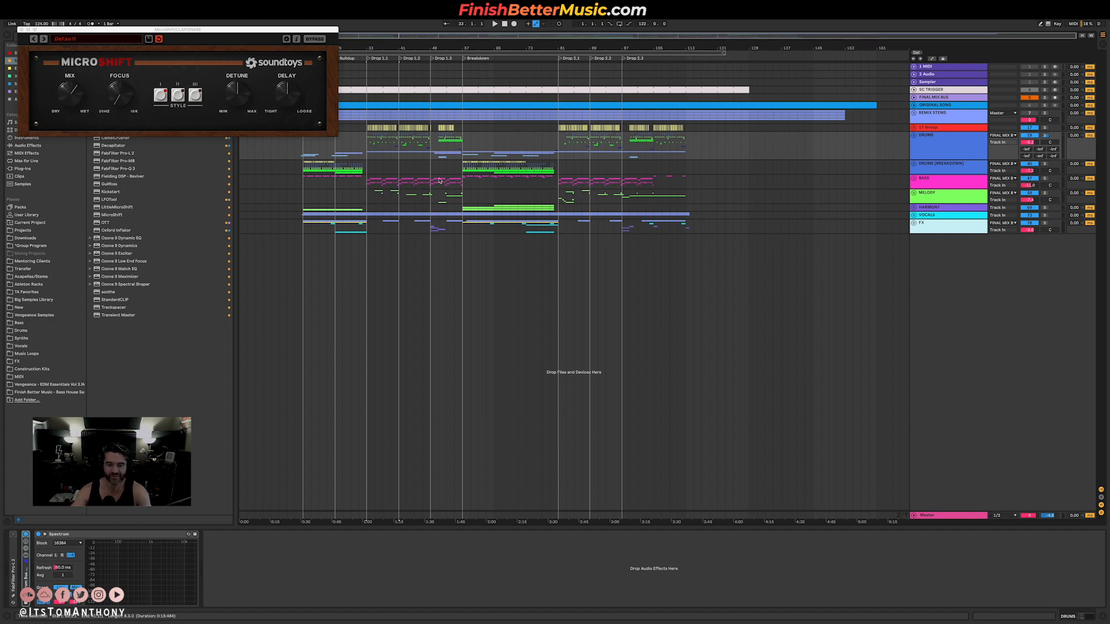
Switch to the web browser and look through the Finish Better Music home page down to the student testimonials.
key("ctrl+Right")
scroll(898, 184, "up", 4)
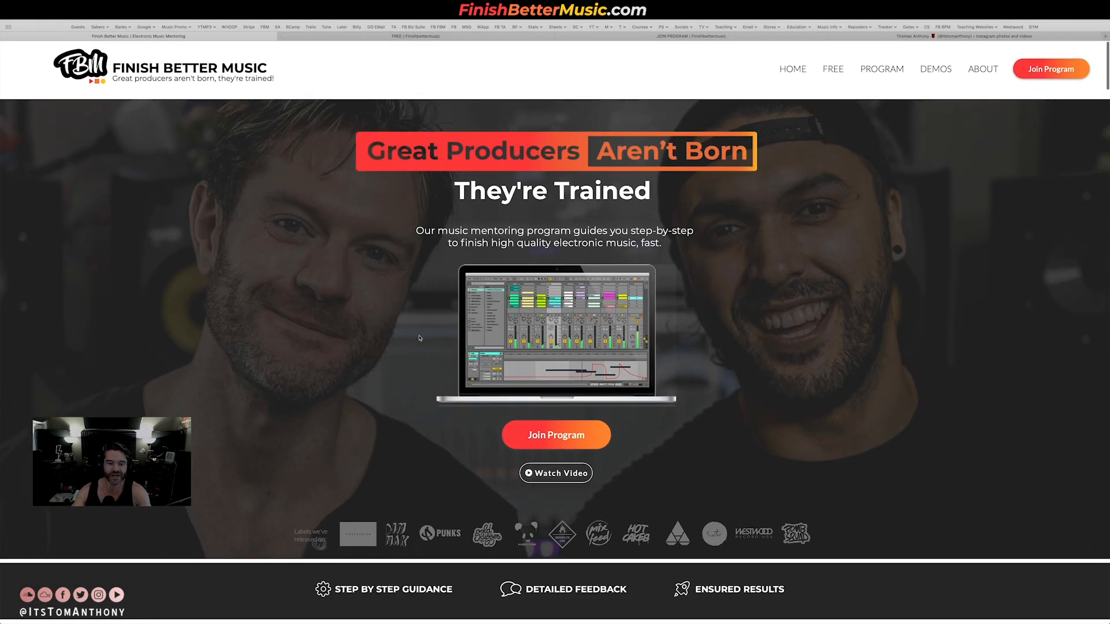
scroll(593, 315, "down", 15)
scroll(580, 299, "down", 12)
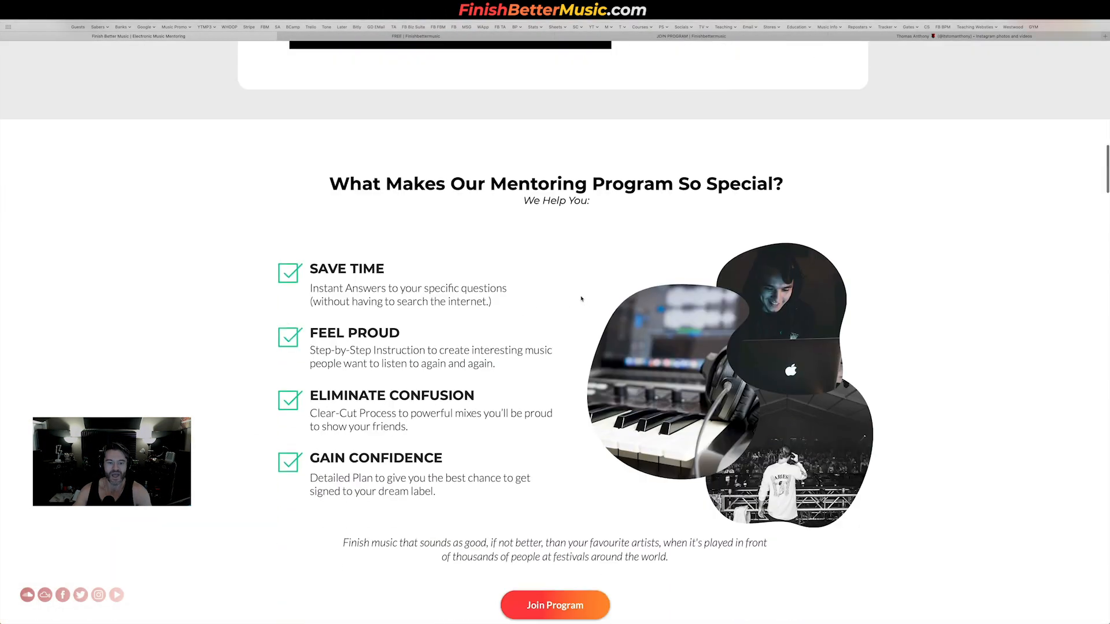
scroll(463, 267, "down", 15)
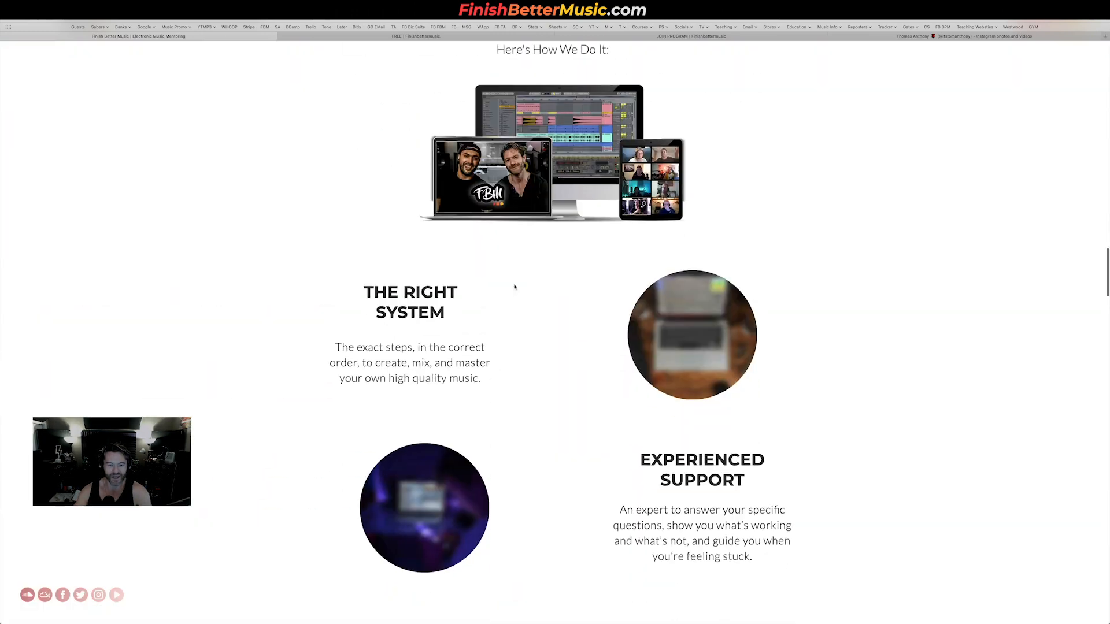
scroll(516, 286, "down", 8)
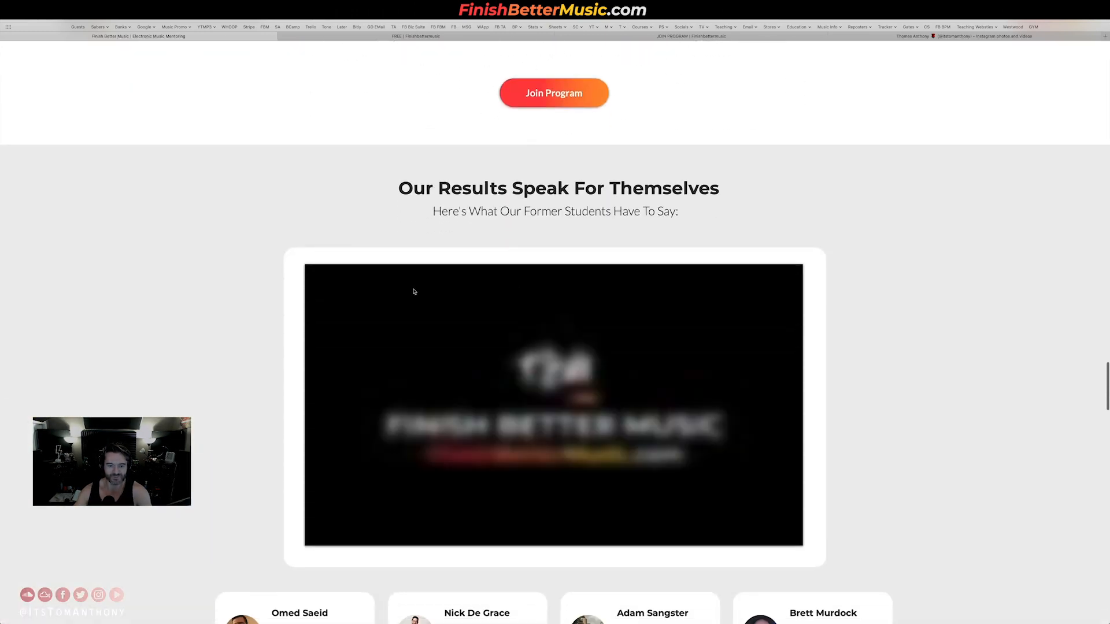
scroll(486, 251, "down", 5)
scroll(486, 251, "down", 3)
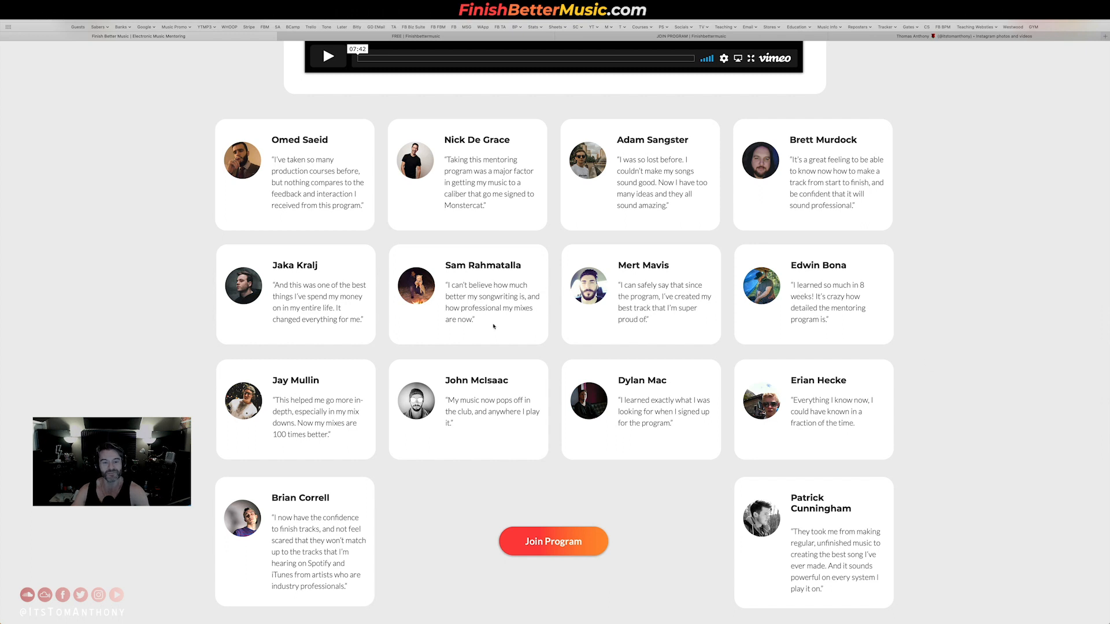
Show the site's free resources page and look through the mentoring program's application form.
left_click(416, 36)
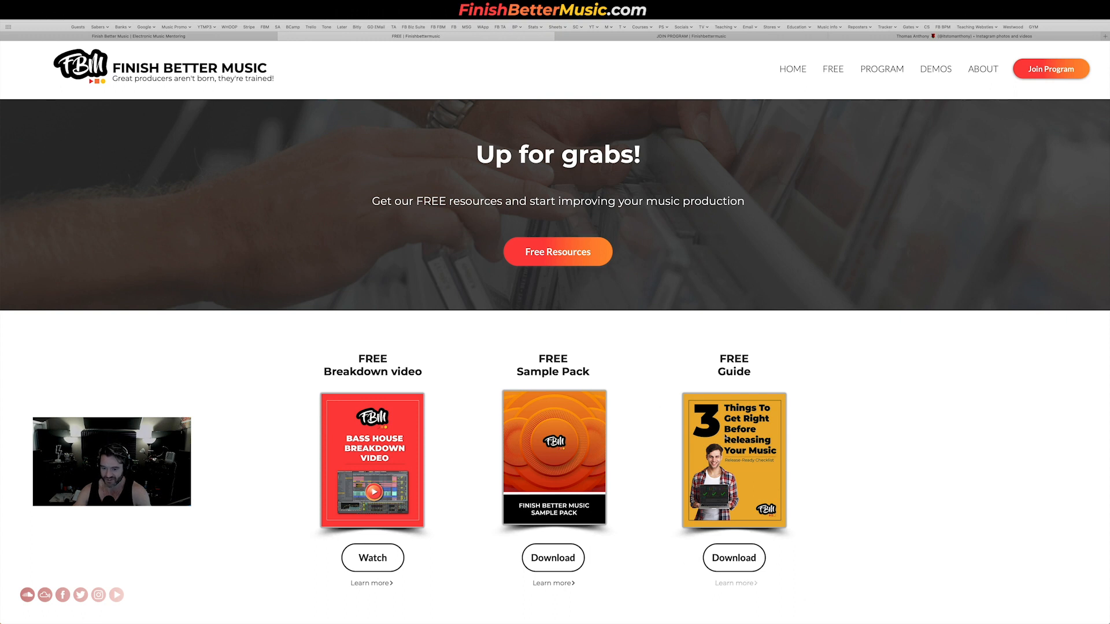
left_click(675, 36)
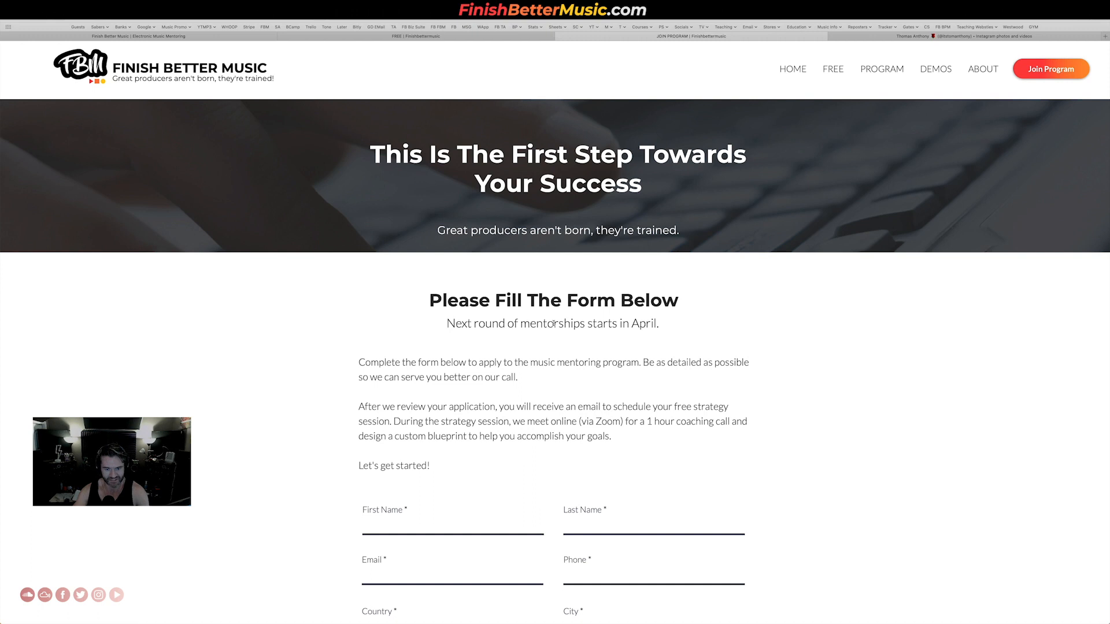
scroll(644, 349, "down", 1)
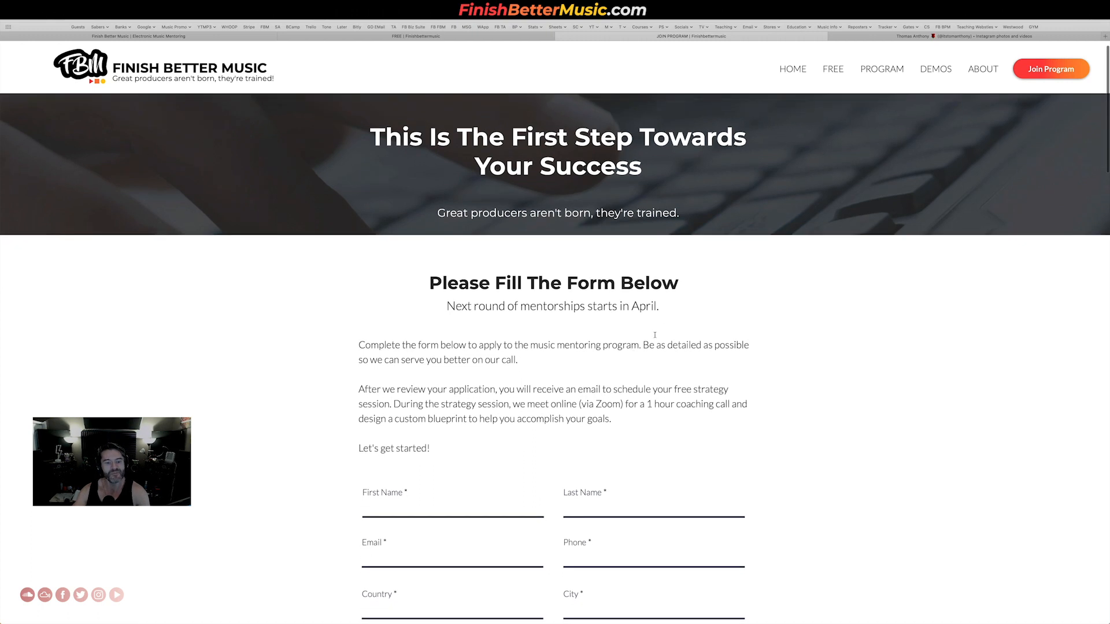
scroll(617, 582, "down", 20)
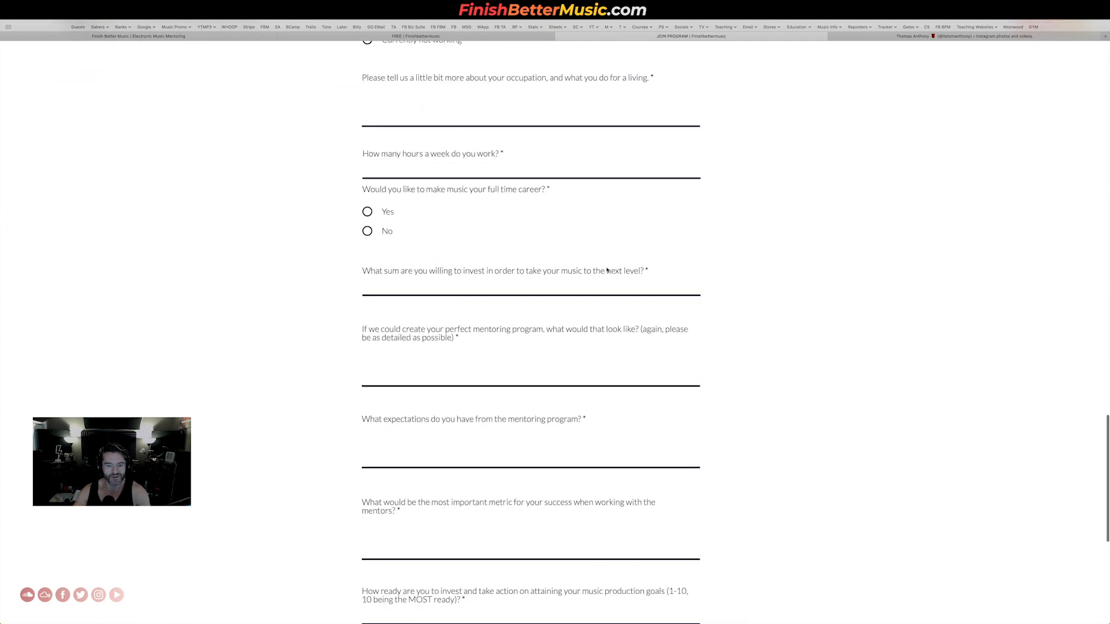
scroll(630, 249, "up", 20)
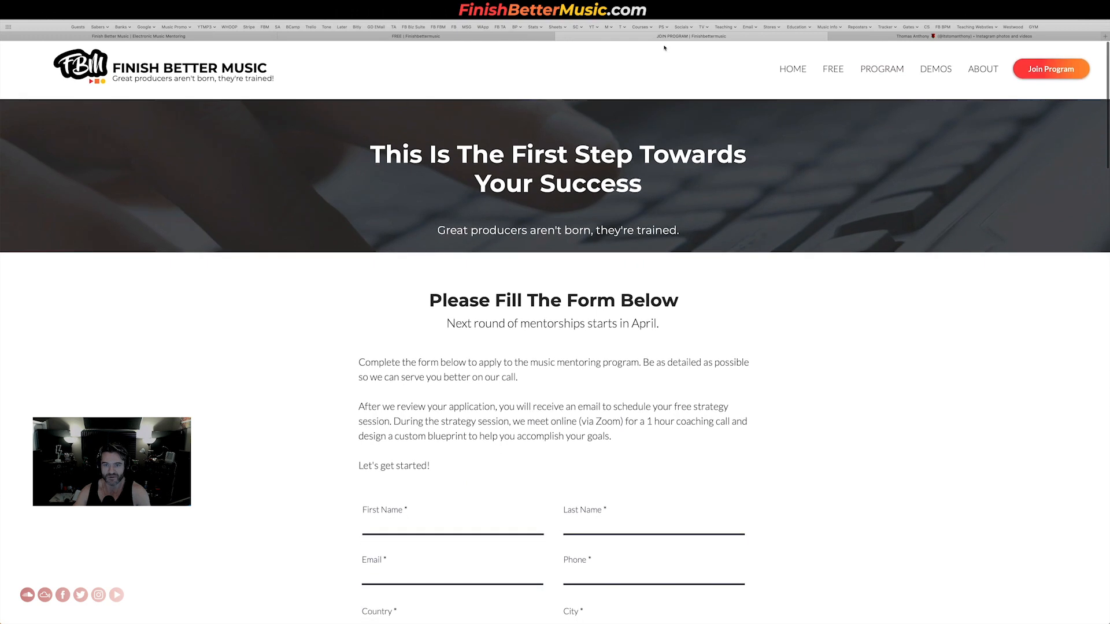
Revisit the free resources and home pages, and bring up the Instagram profile page.
left_click(507, 37)
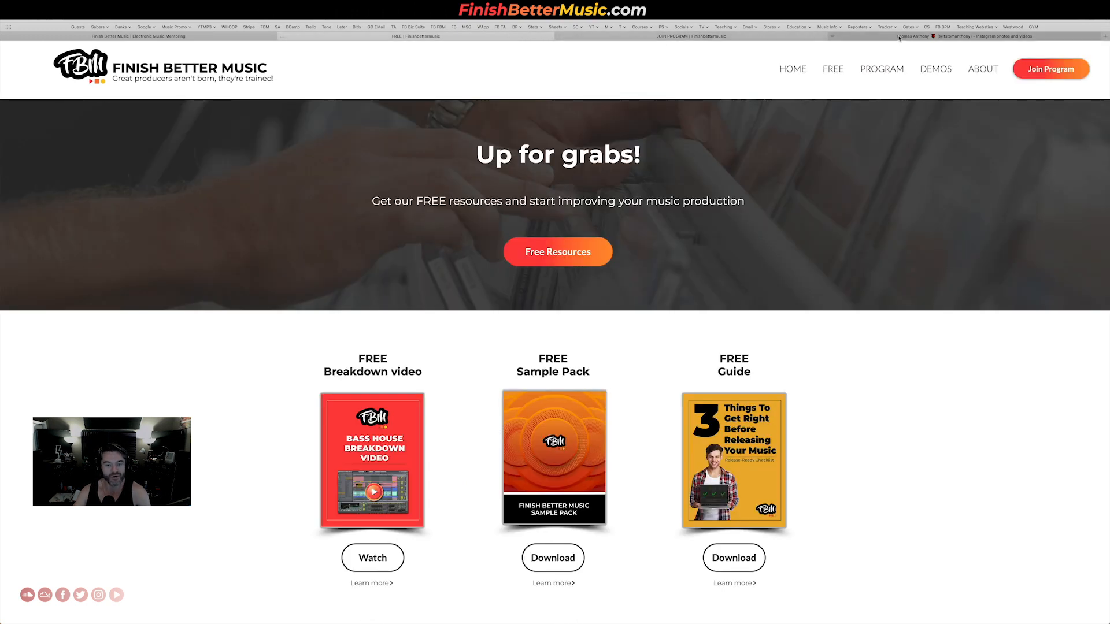
left_click(237, 36)
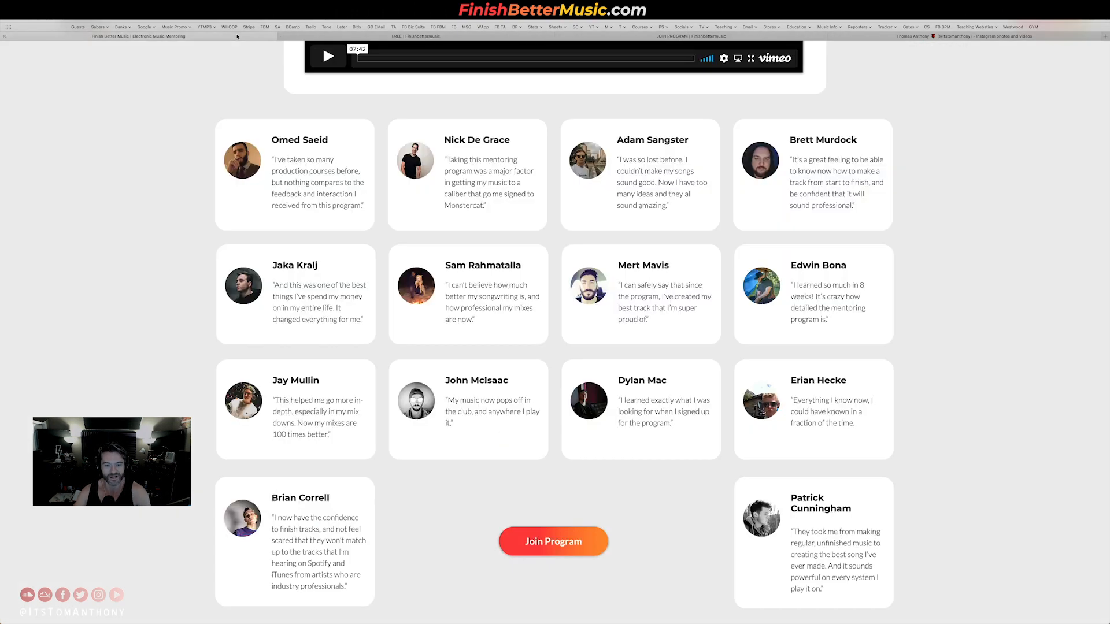
scroll(627, 169, "up", 20)
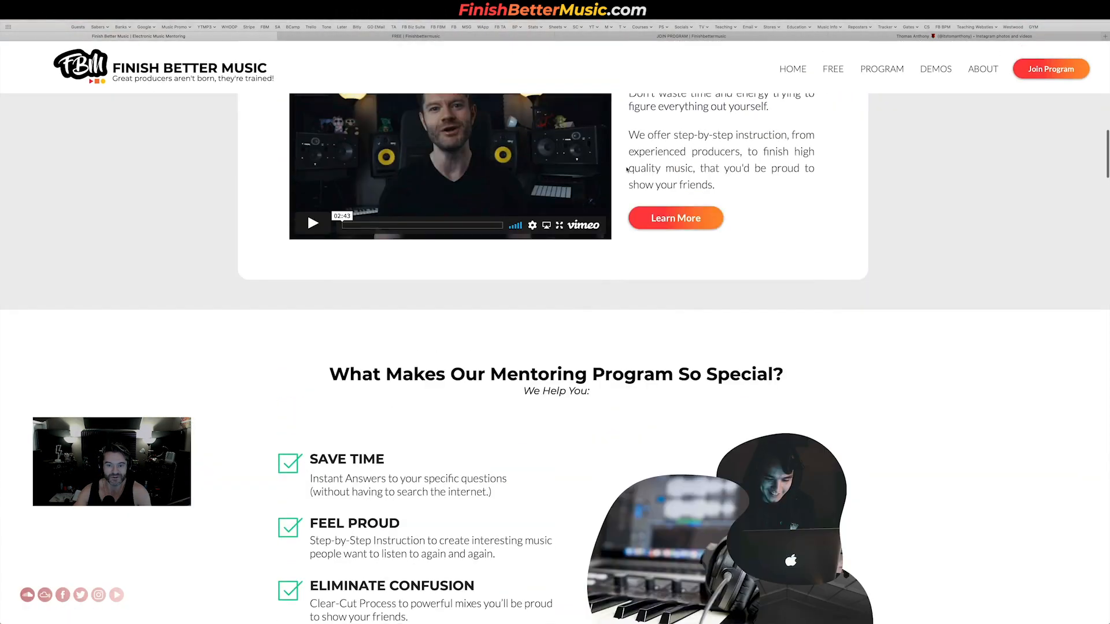
scroll(627, 169, "up", 10)
left_click(963, 36)
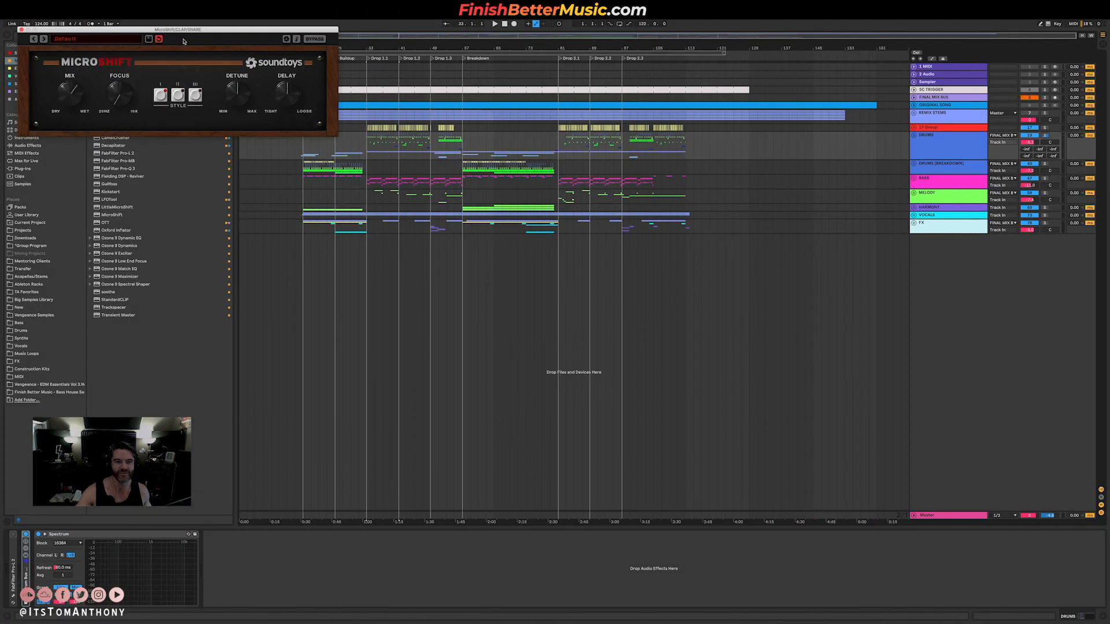
Return to Ableton Live and close the MicroShift plugin window.
left_click(22, 29)
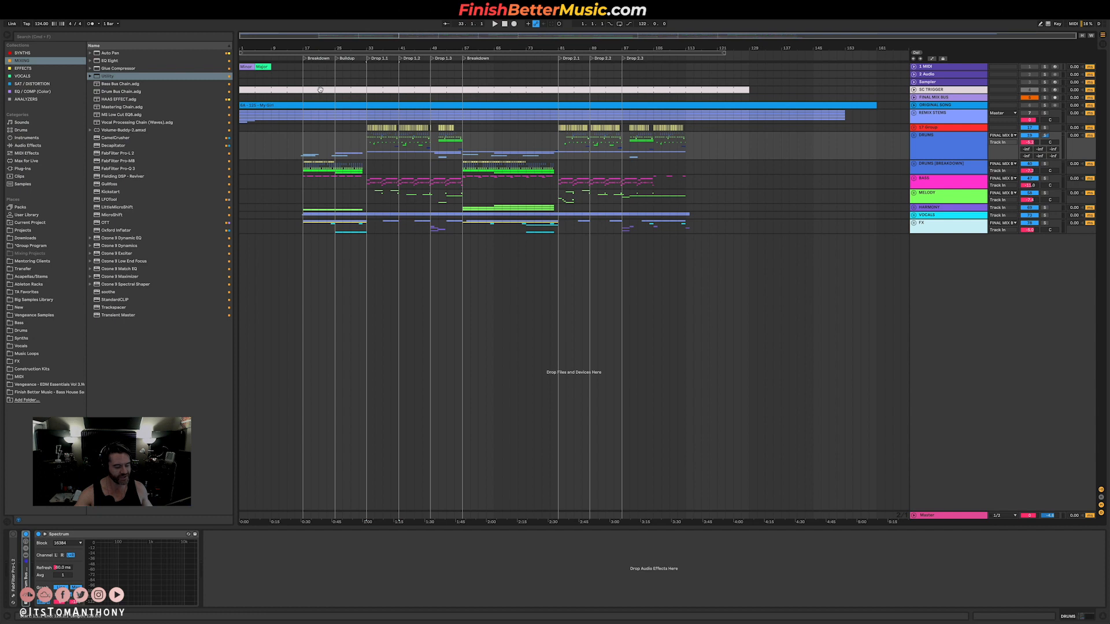